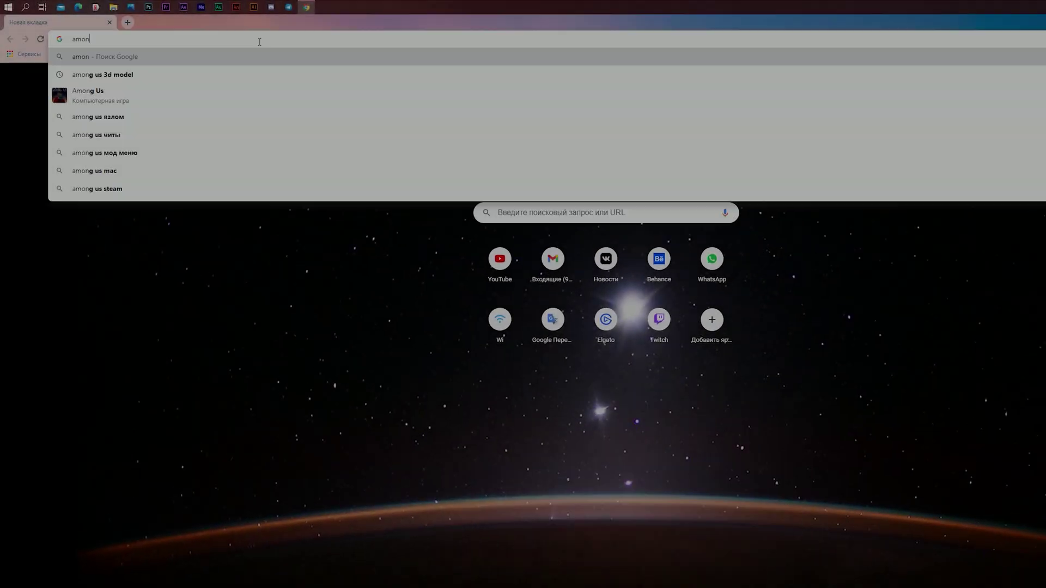
- Find the clay Among Us astronaut on Sketchfab and download its original obj format
key(Return)
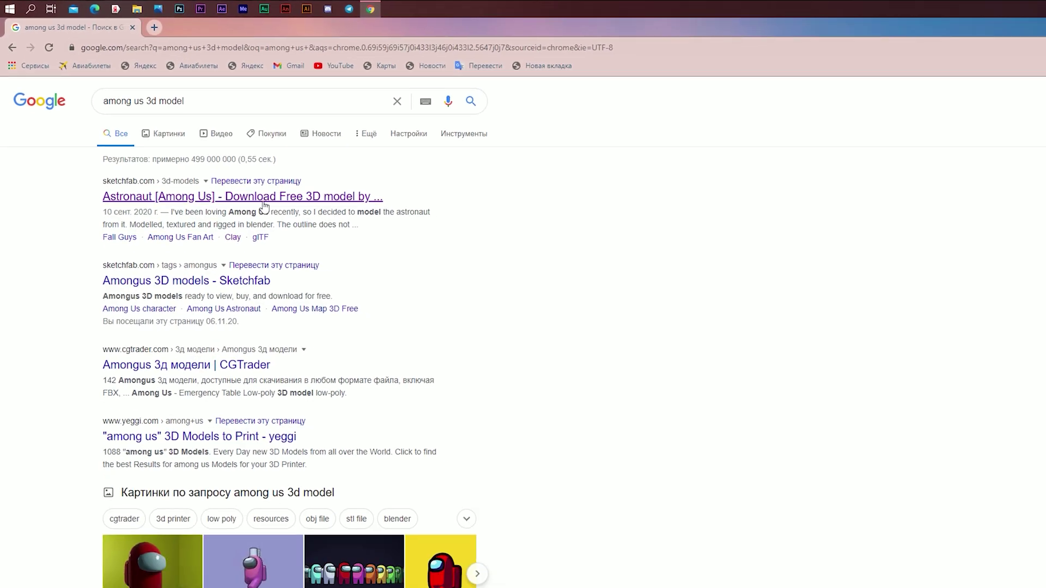
click(204, 197)
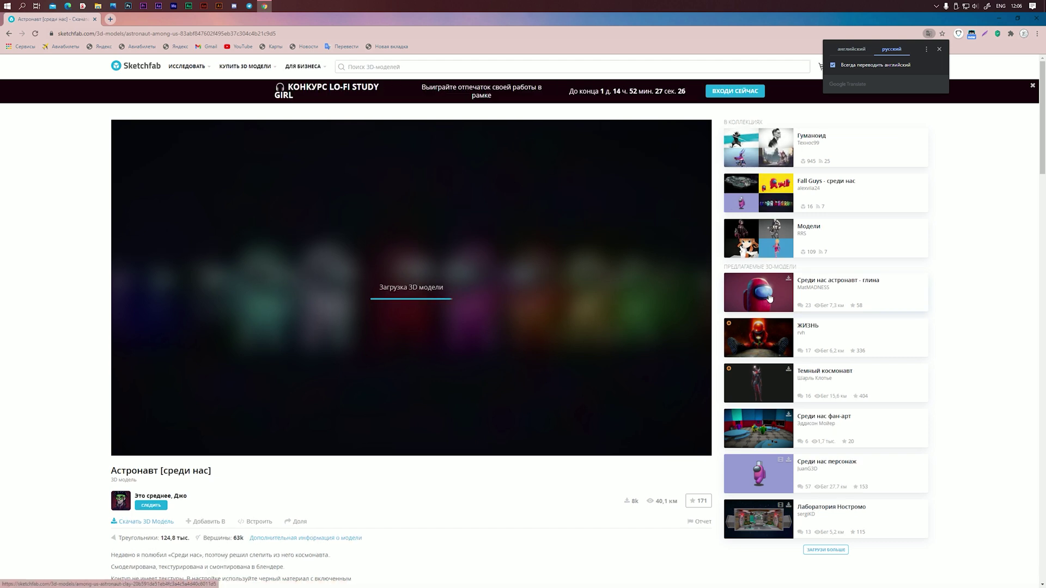
click(769, 298)
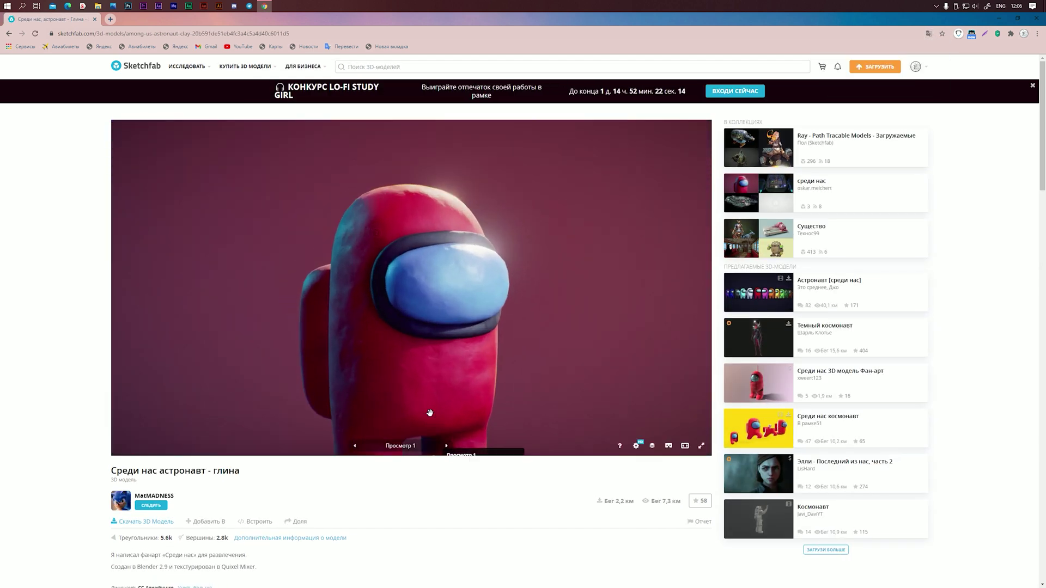
scroll(381, 354, down, 2)
click(123, 442)
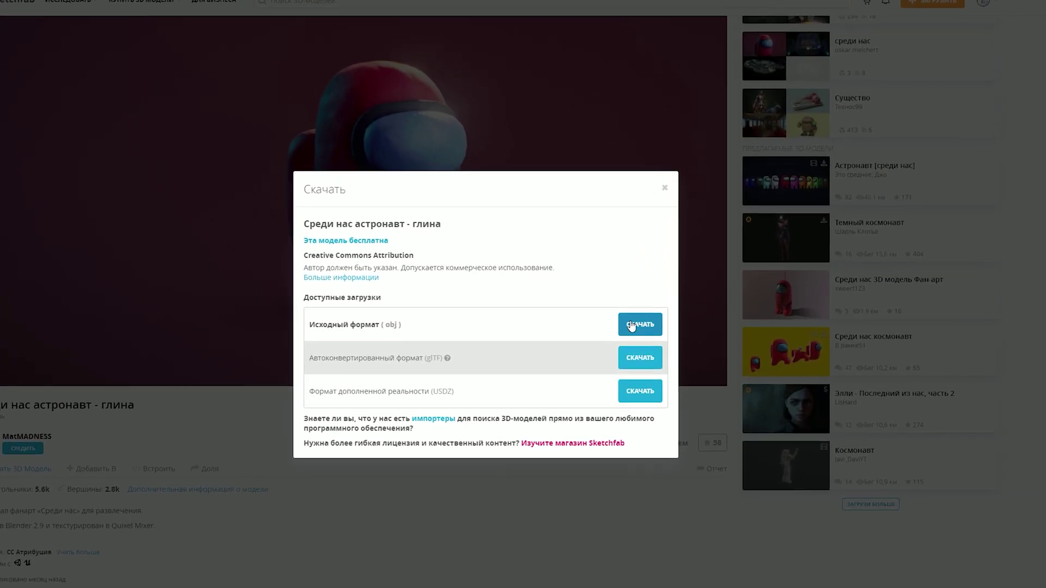
click(631, 326)
click(664, 187)
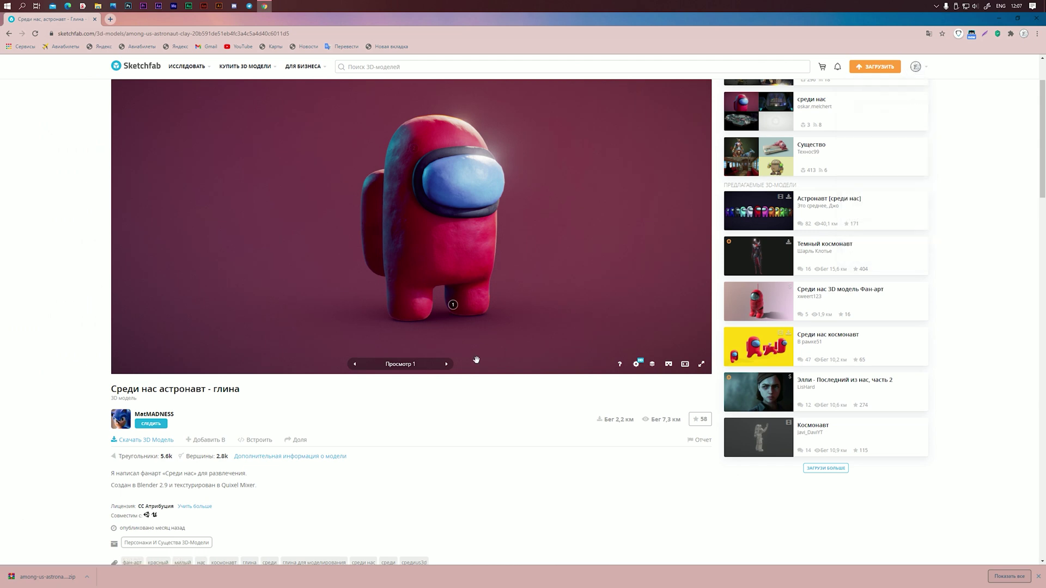
- Extract the downloaded zip into a new among-us-astronaut-clay folder under E:\among US
click(1036, 19)
drag(790, 90, 440, 130)
click(321, 159)
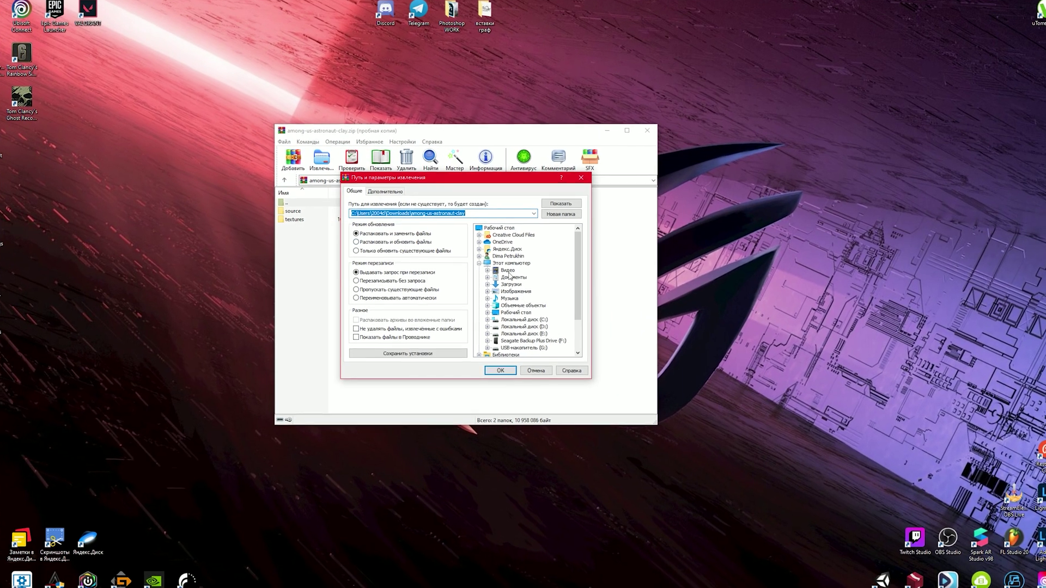
double_click(524, 333)
click(520, 305)
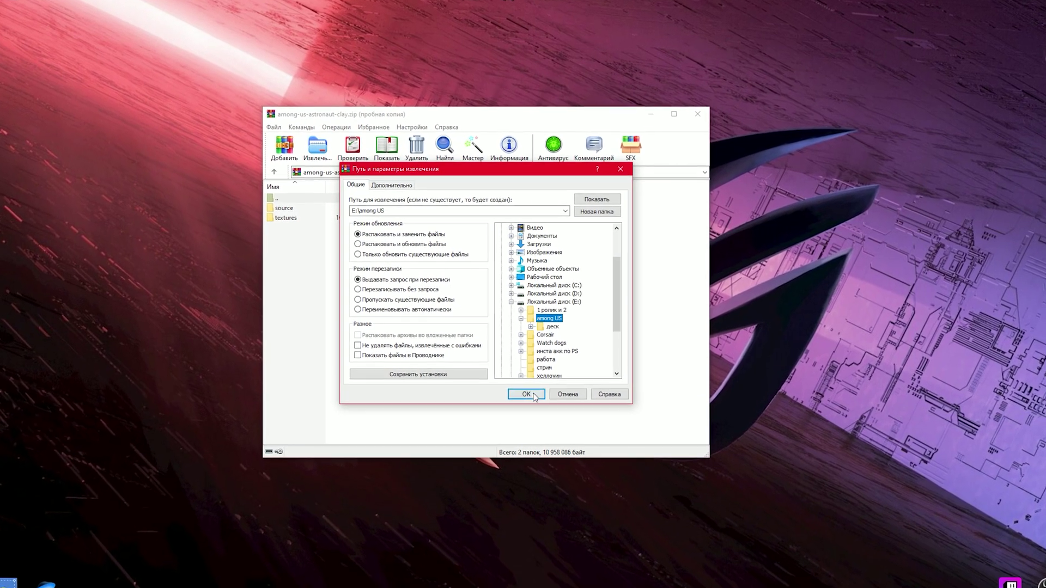
click(596, 211)
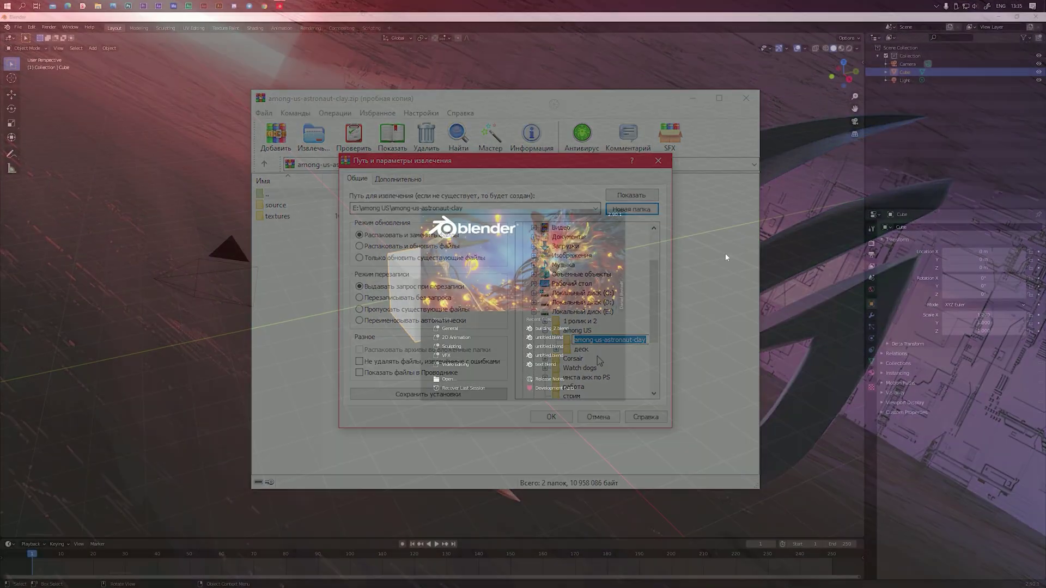
- Delete the default Cube and add an empty Collection 2 in the outliner
right_click(763, 145)
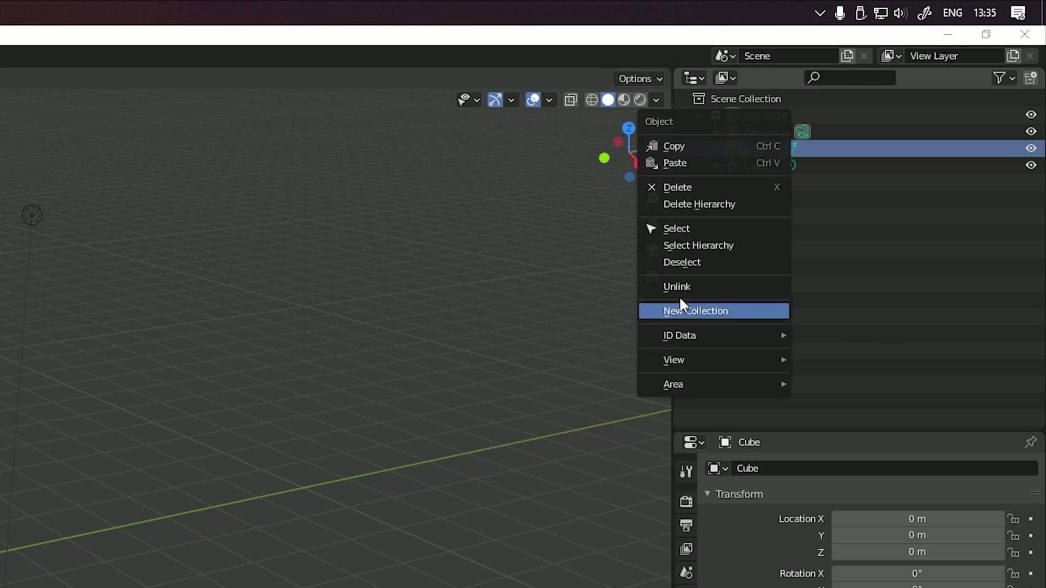
click(670, 187)
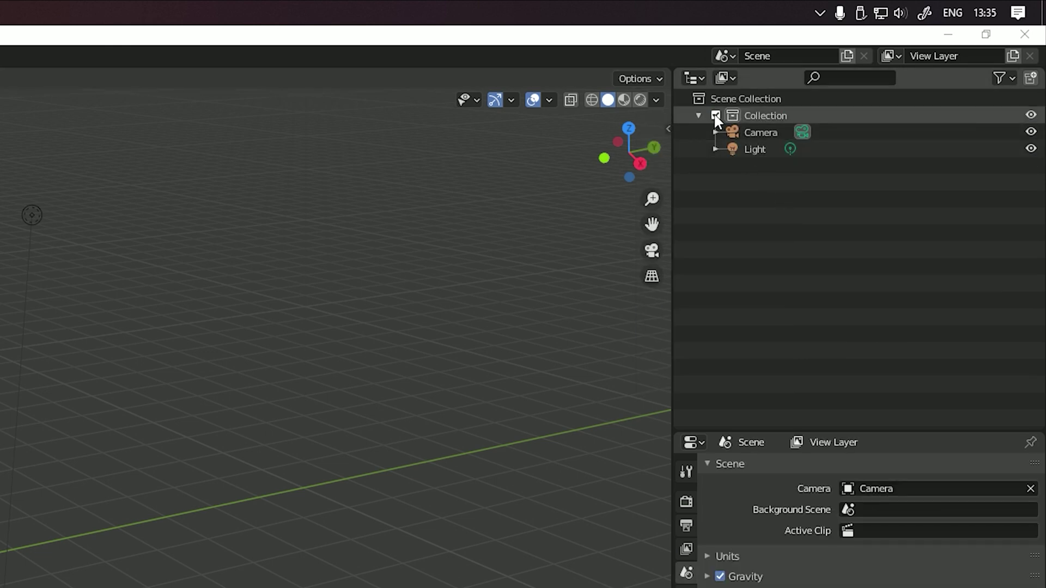
click(698, 115)
right_click(788, 160)
click(799, 140)
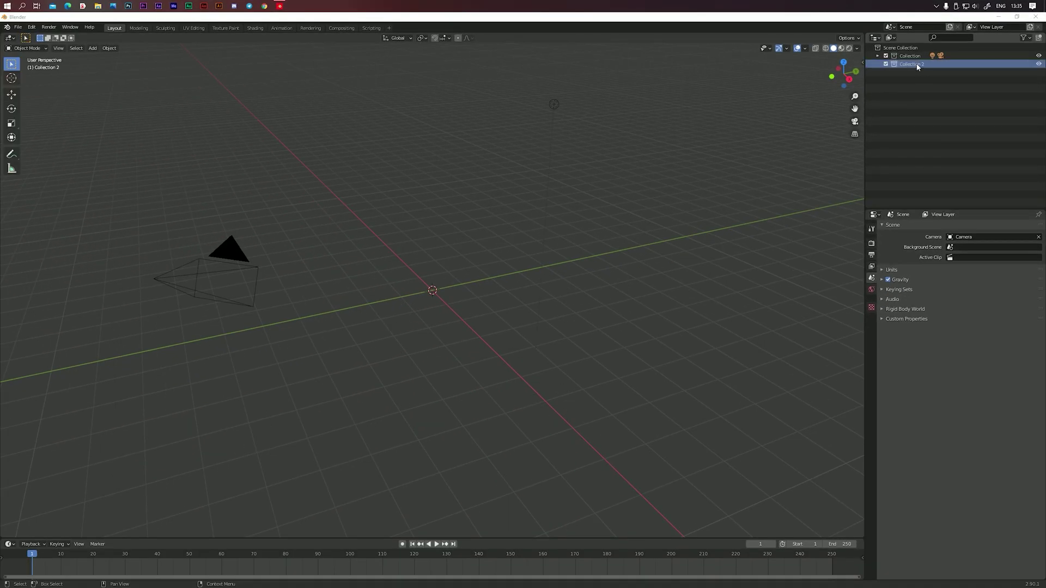
click(18, 27)
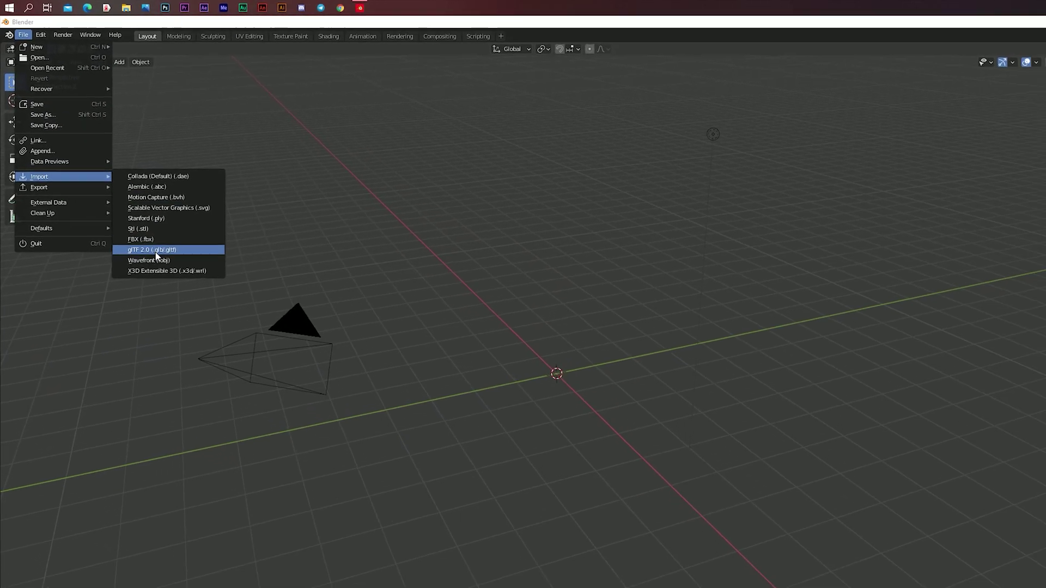
- Import Among Us Guy - Sketchfab.obj as a Wavefront obj from the extracted folder
mouse_move(39, 176)
click(160, 249)
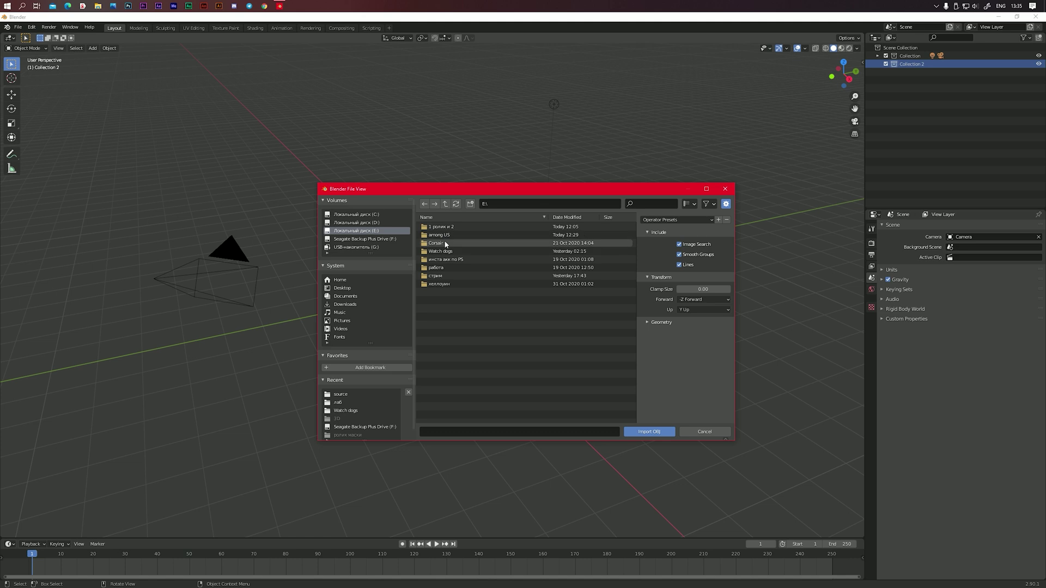
double_click(448, 226)
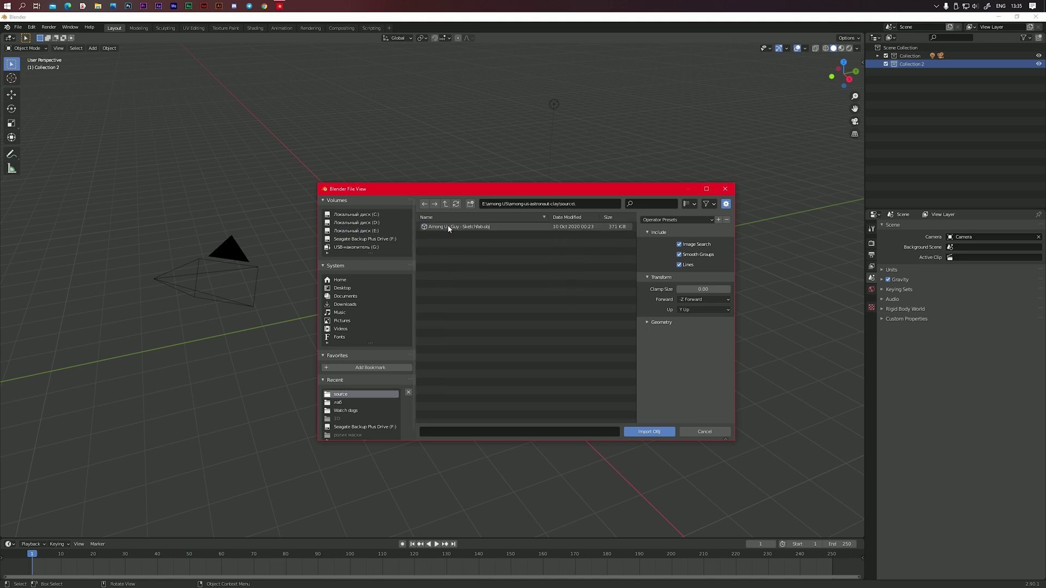
double_click(450, 226)
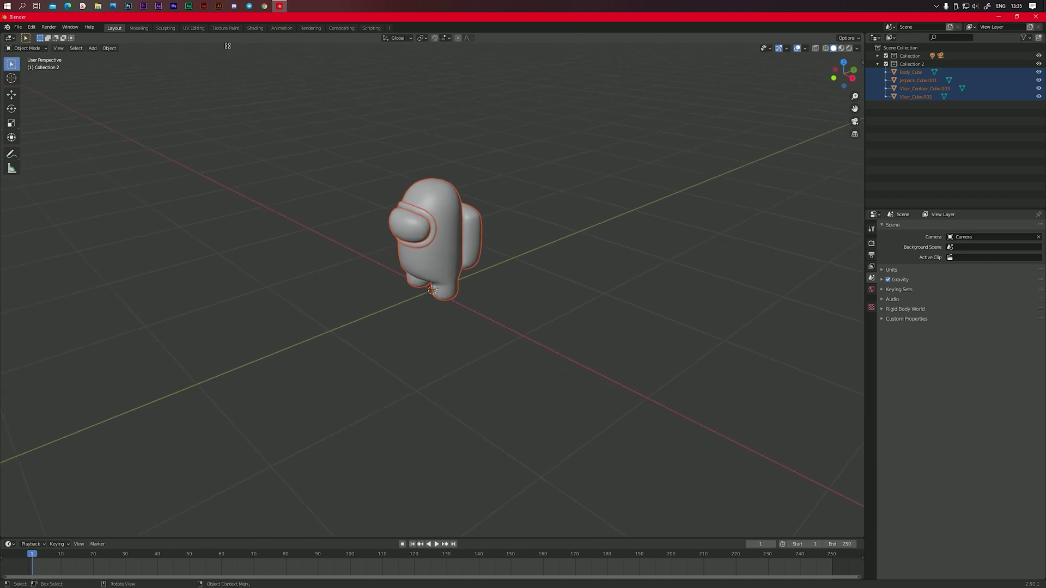
- Feed Among_Us_Guy_Albedo.png into Body_Cube's Base Color in Shading, then return to Layout
click(260, 28)
middle_drag(498, 238, 552, 259)
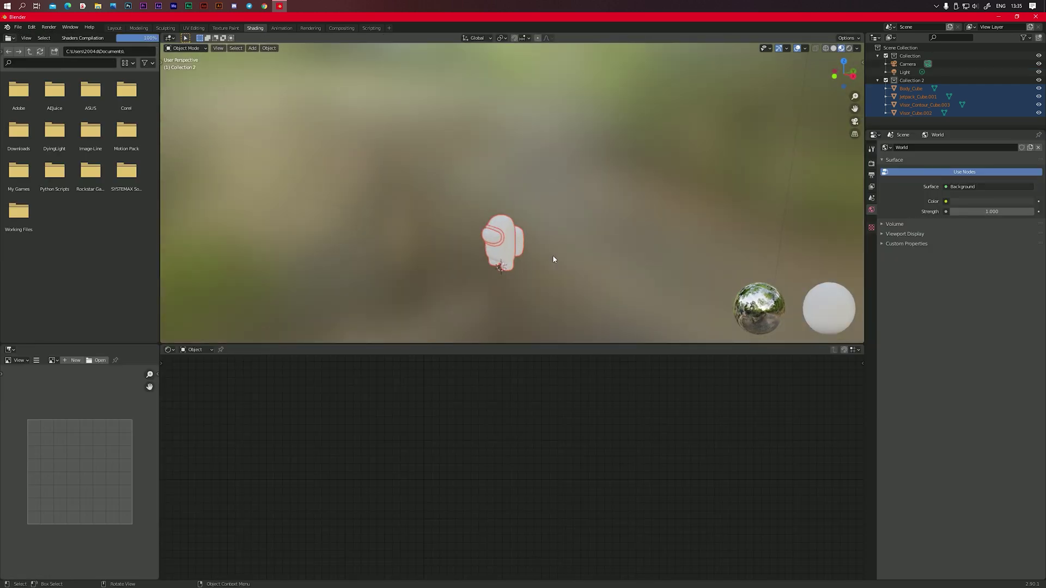
click(911, 89)
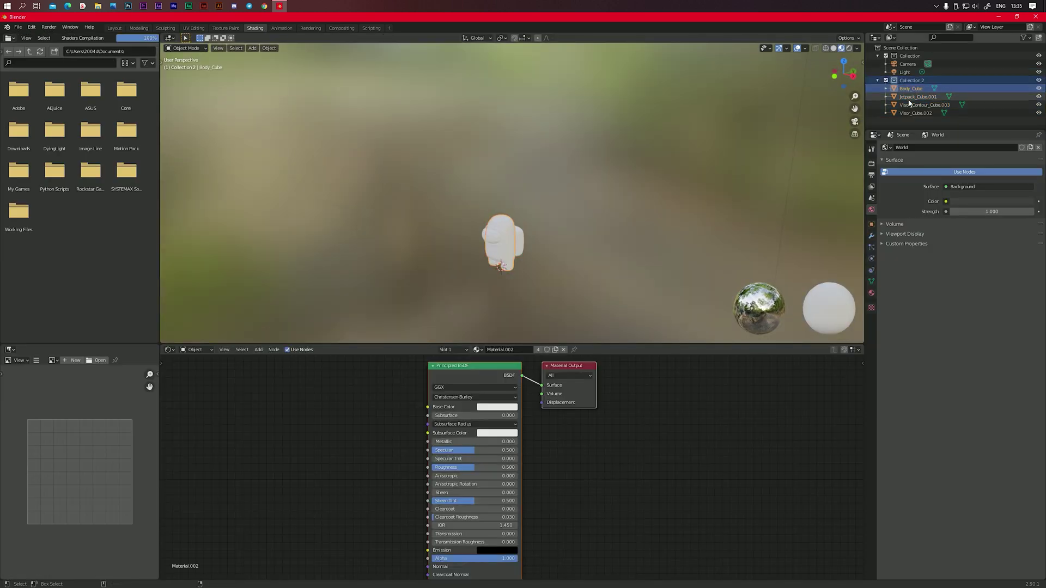
click(101, 9)
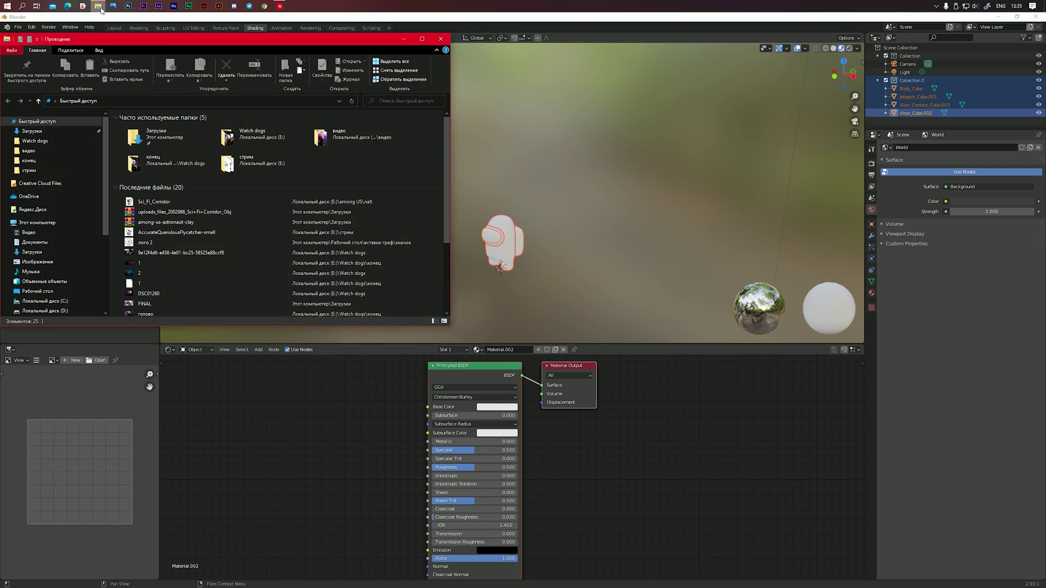
click(45, 304)
double_click(186, 136)
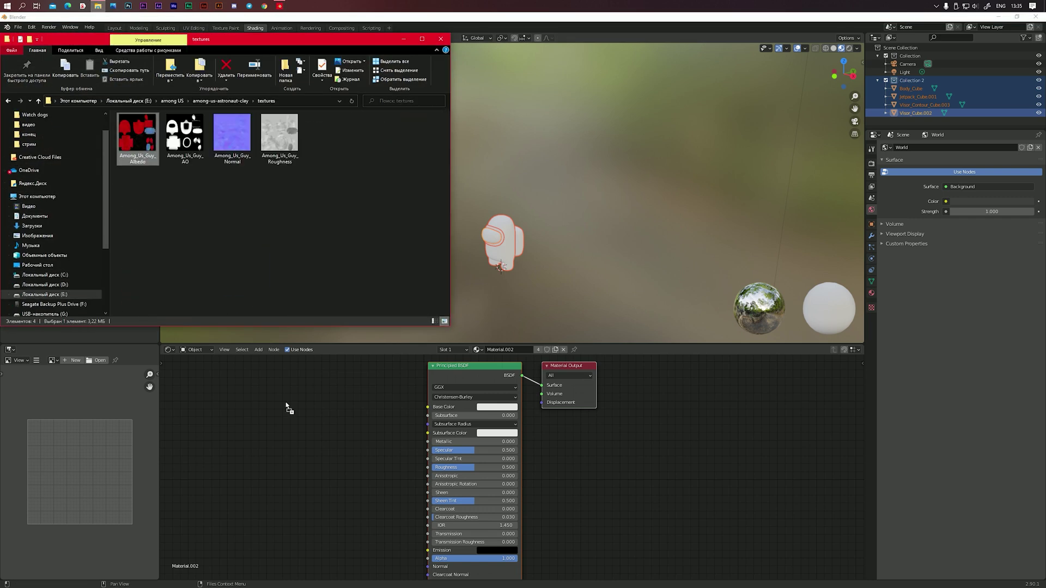
drag(289, 409, 291, 411)
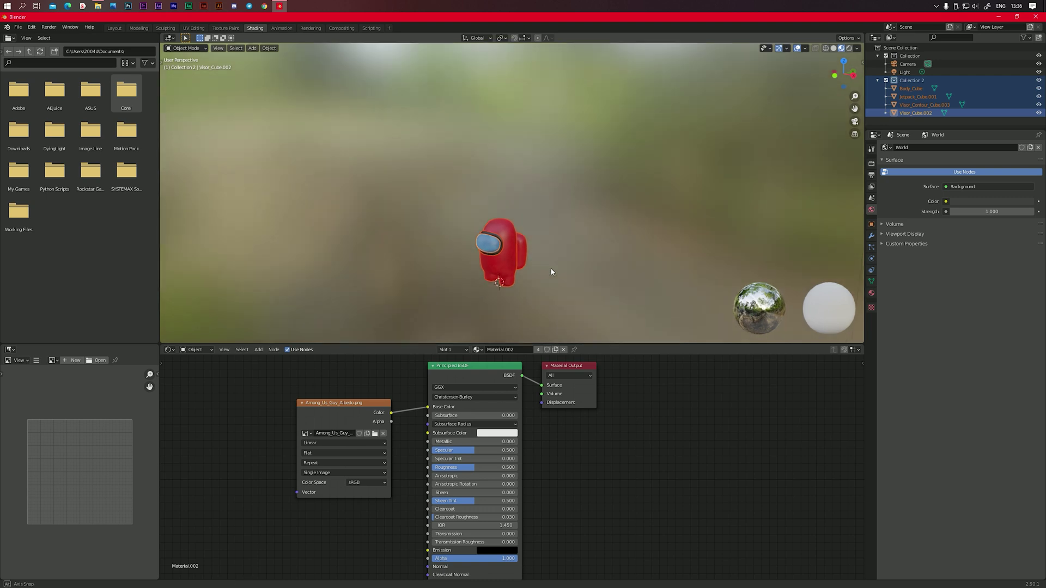
click(120, 27)
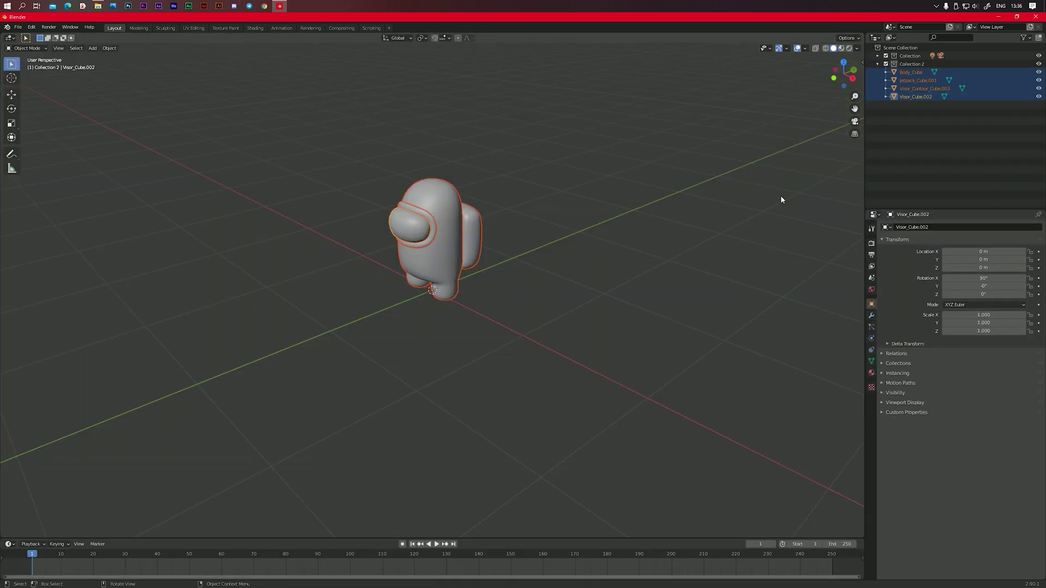
- Hide Collection 2 and add a cube mesh in a new Collection 3
click(886, 64)
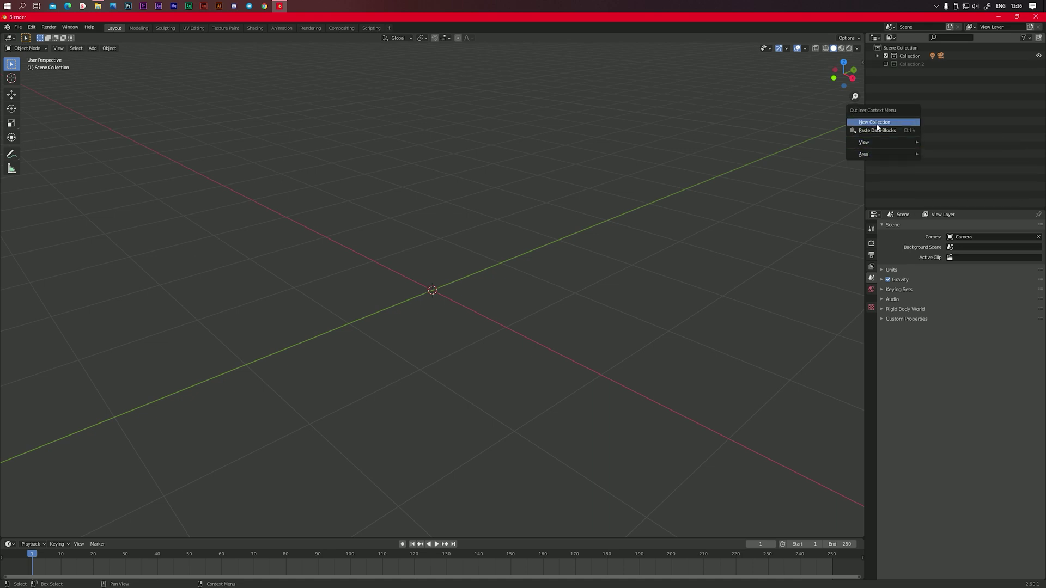
click(910, 73)
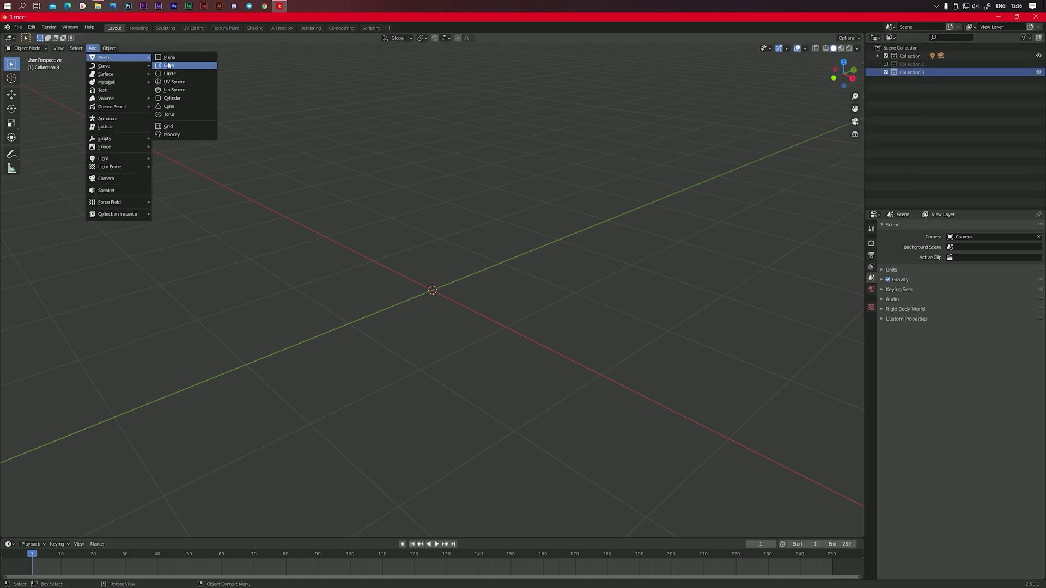
click(168, 65)
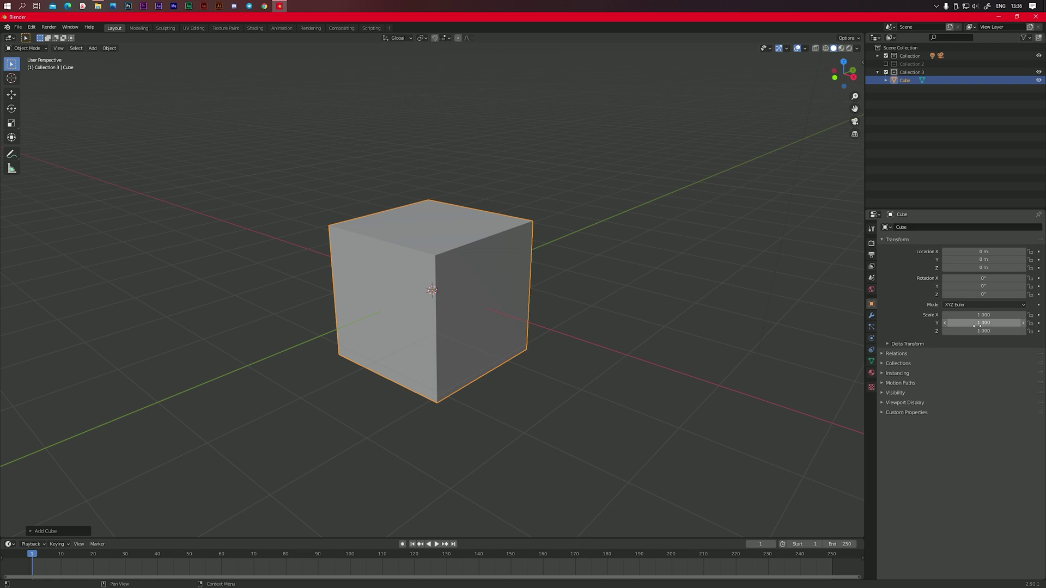
- Flatten the cube to a Z scale of 0.390 and paste a duplicate of it
drag(983, 331, 958, 331)
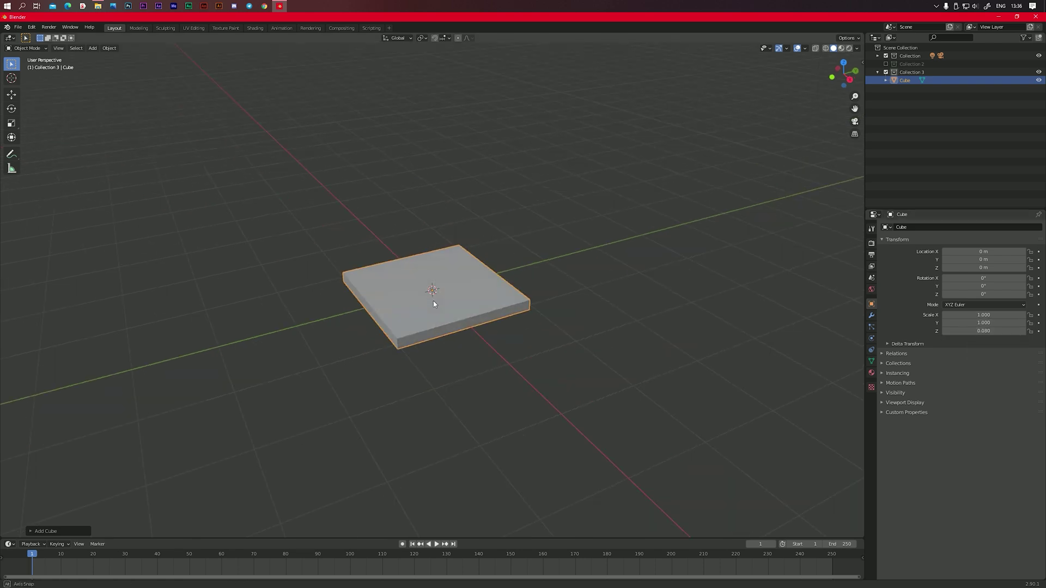
scroll(463, 309, up, 2)
key(ctrl+c)
key(ctrl+v)
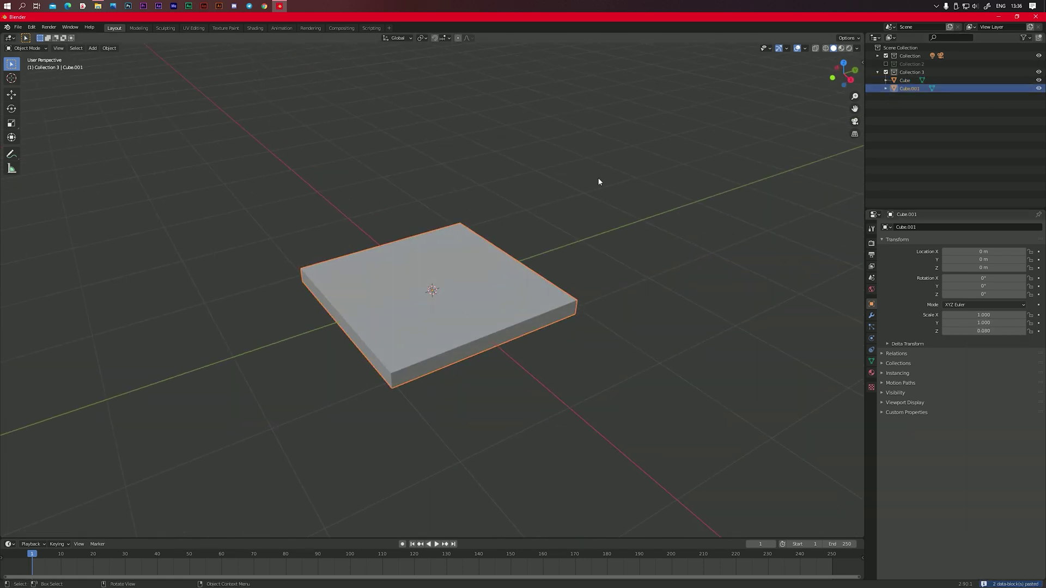
middle_drag(597, 177, 643, 185)
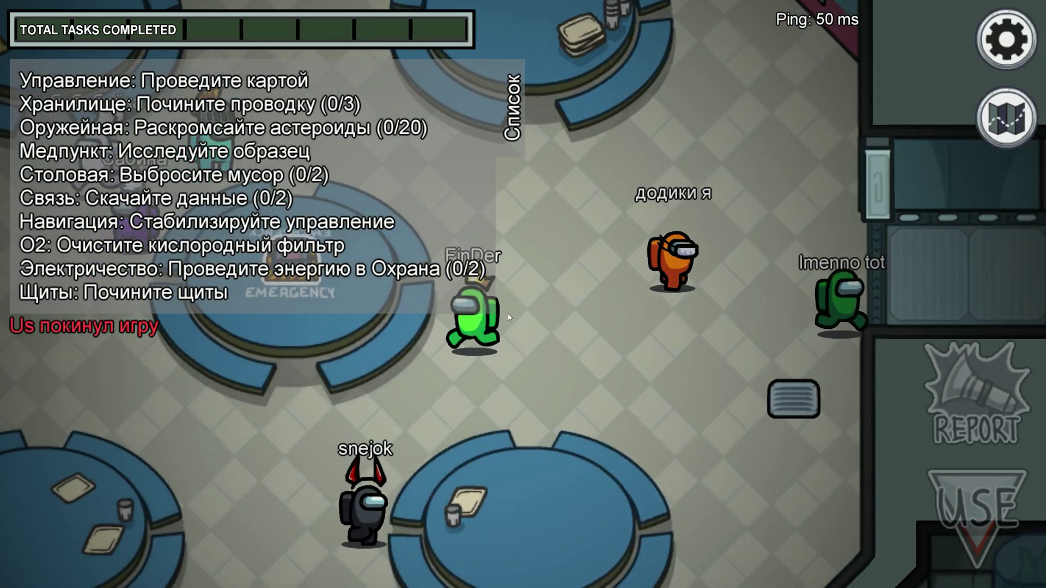
- Walk the crewmate around Storage with the S, D, A and W keys, ending northward
key(s)
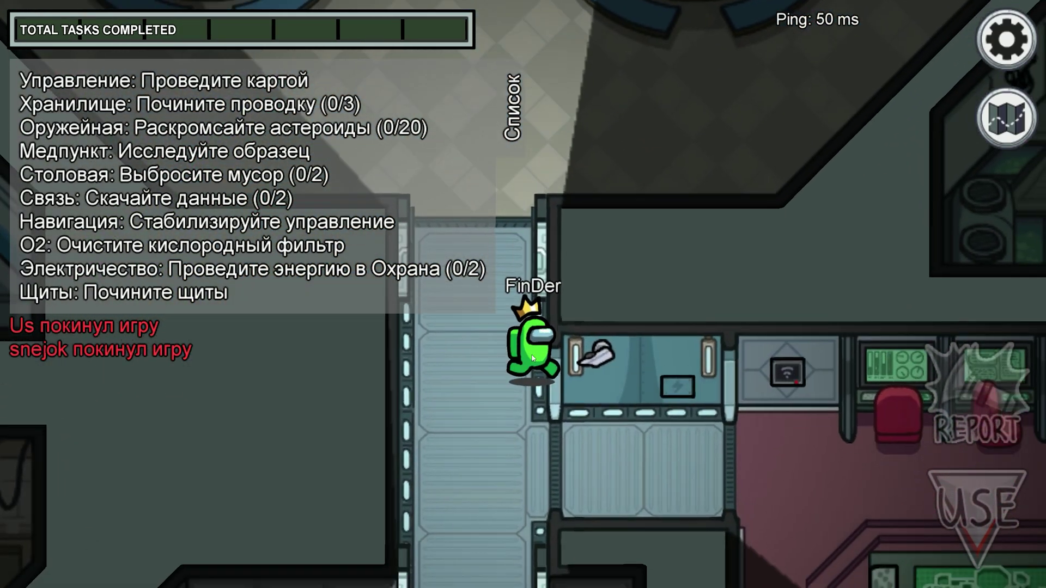
key(s)
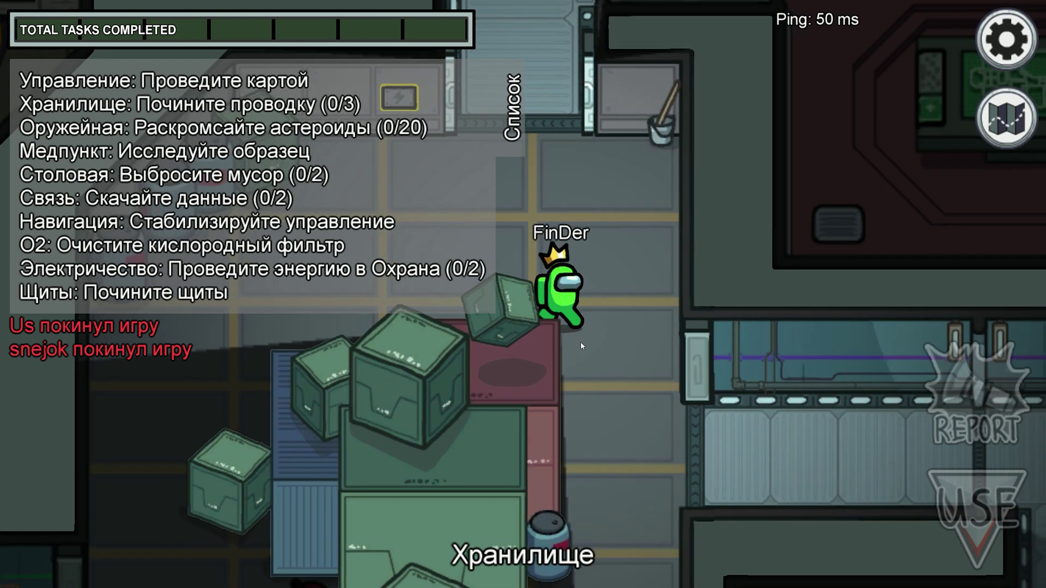
key(d)
key(s)
key(a)
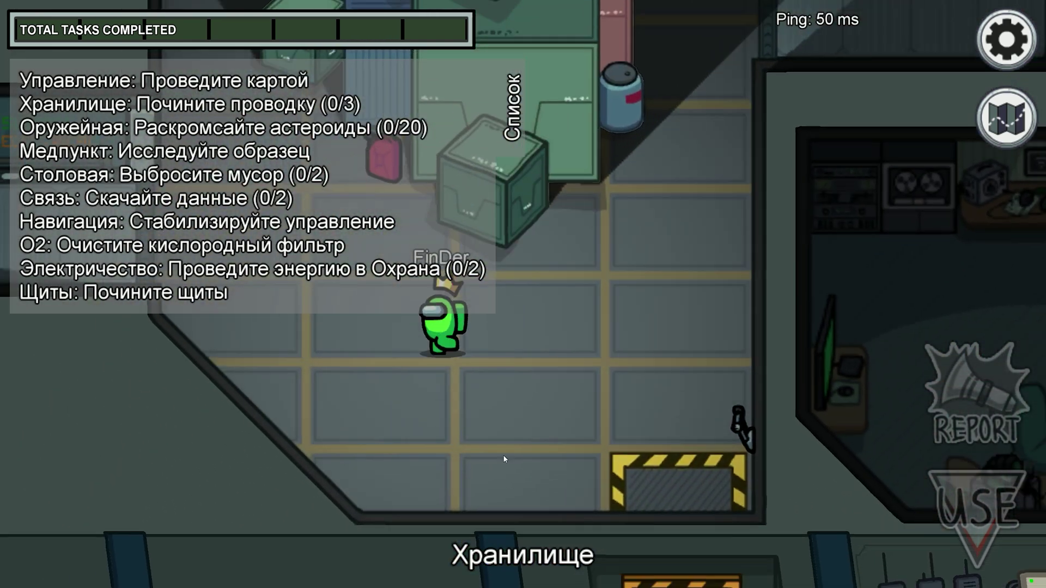
key(d)
key(w)
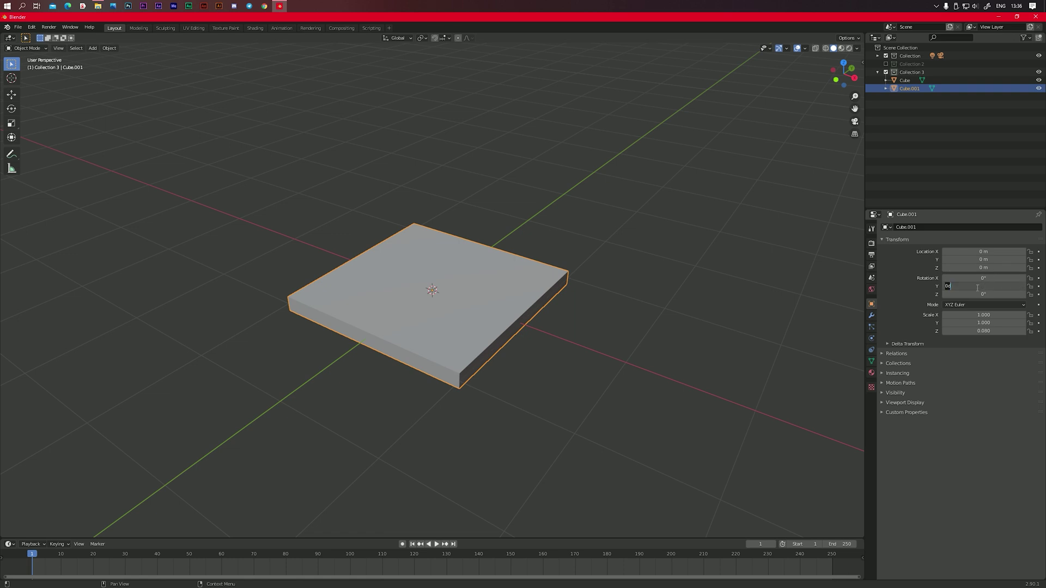
- Stand the slab upright at 90° Y rotation and nudge it to the floor's edge
key(Return)
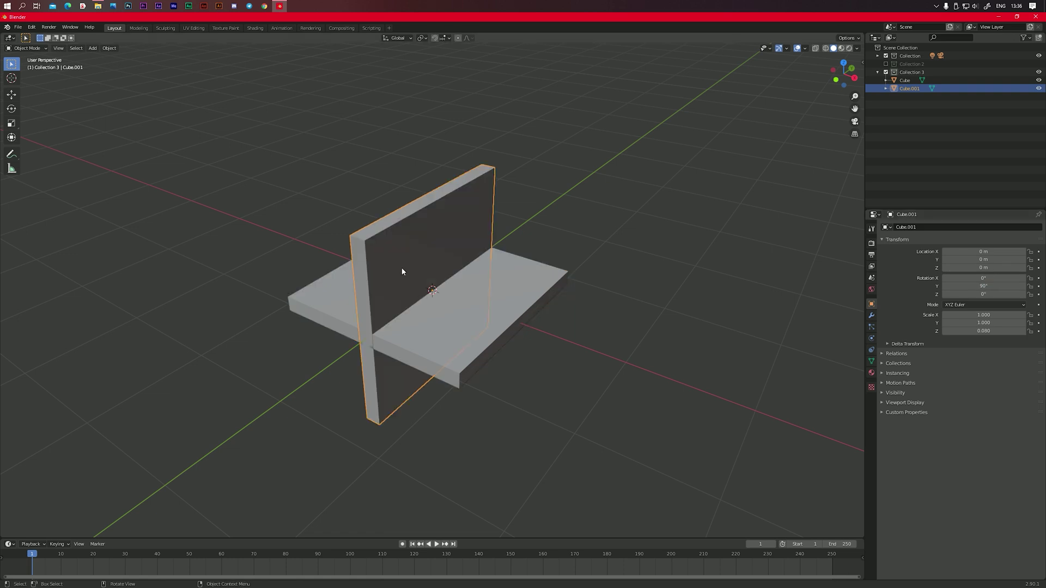
middle_drag(400, 267, 588, 259)
key(KP_1)
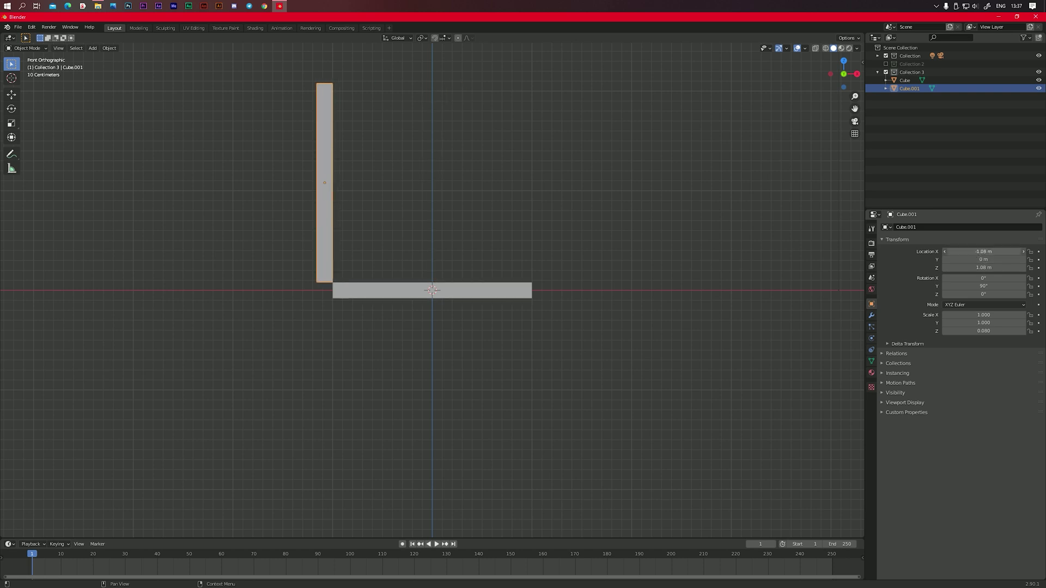
drag(983, 251, 975, 251)
scroll(447, 264, down, 2)
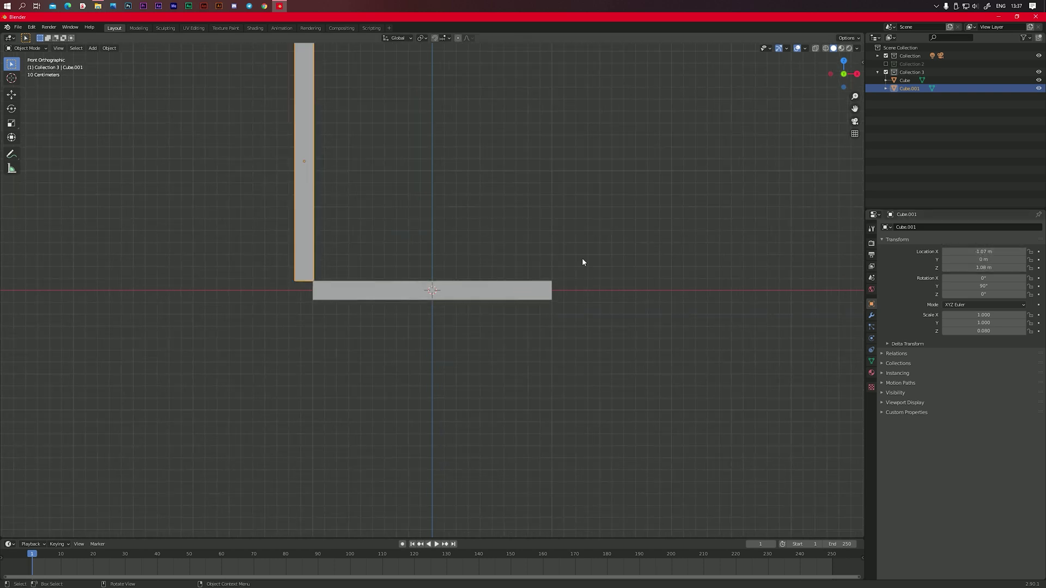
middle_drag(641, 270, 565, 299)
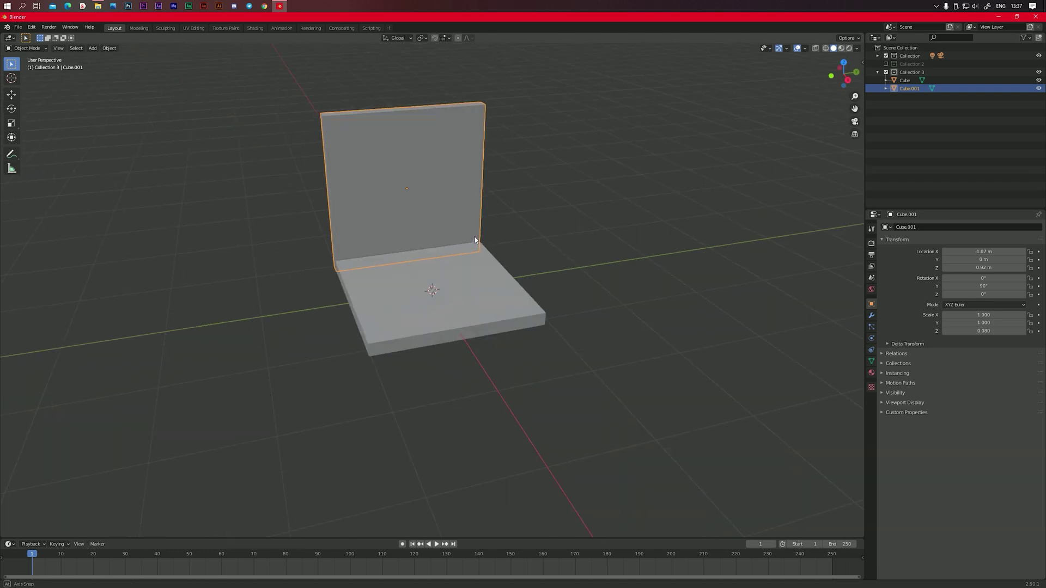
- Turn the copied wall Cube.002 90° around Z and slide it along X
click(909, 96)
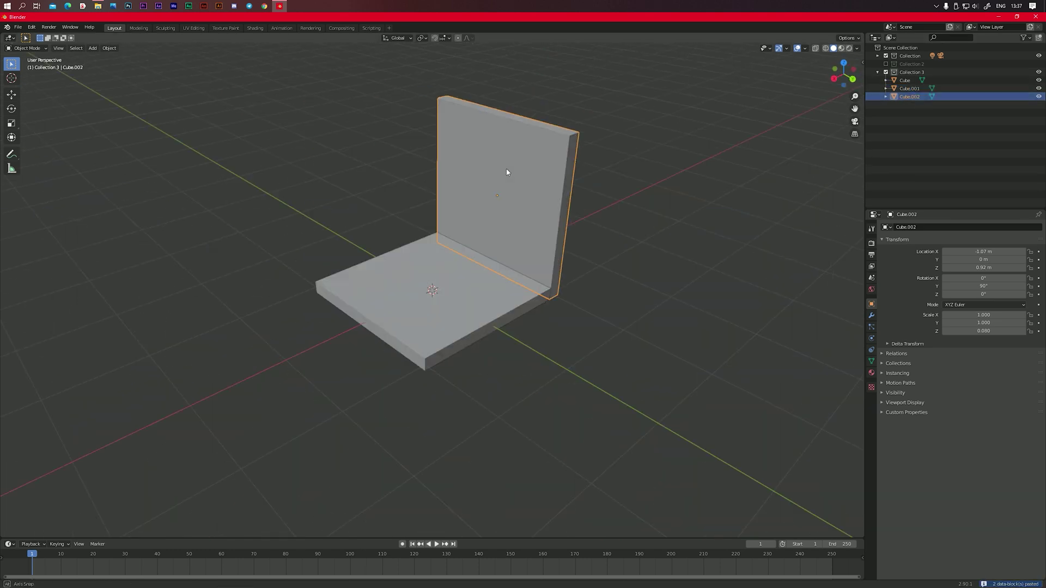
middle_drag(506, 169, 626, 234)
text(90)
key(Return)
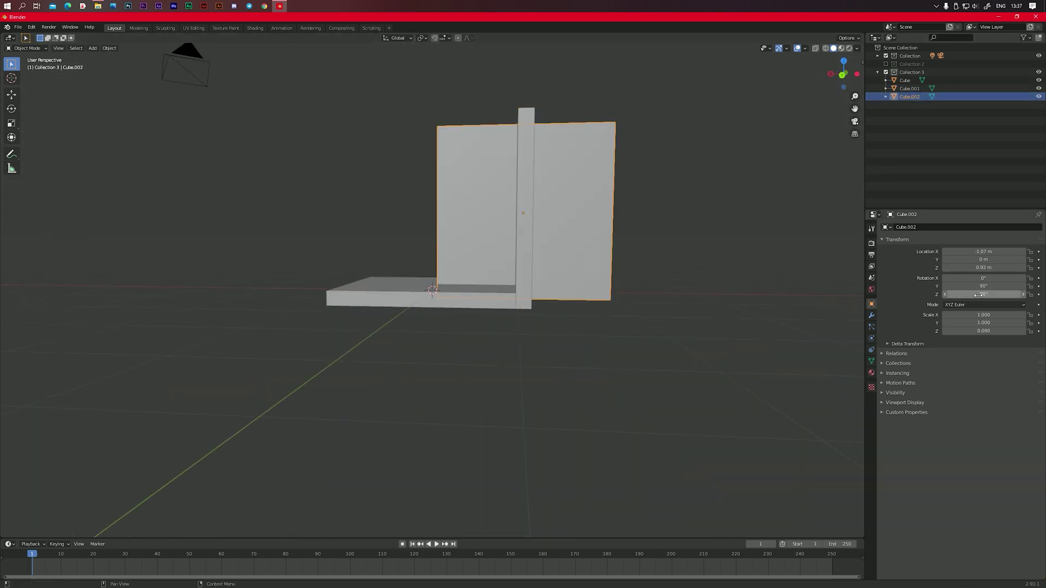
drag(981, 251, 958, 251)
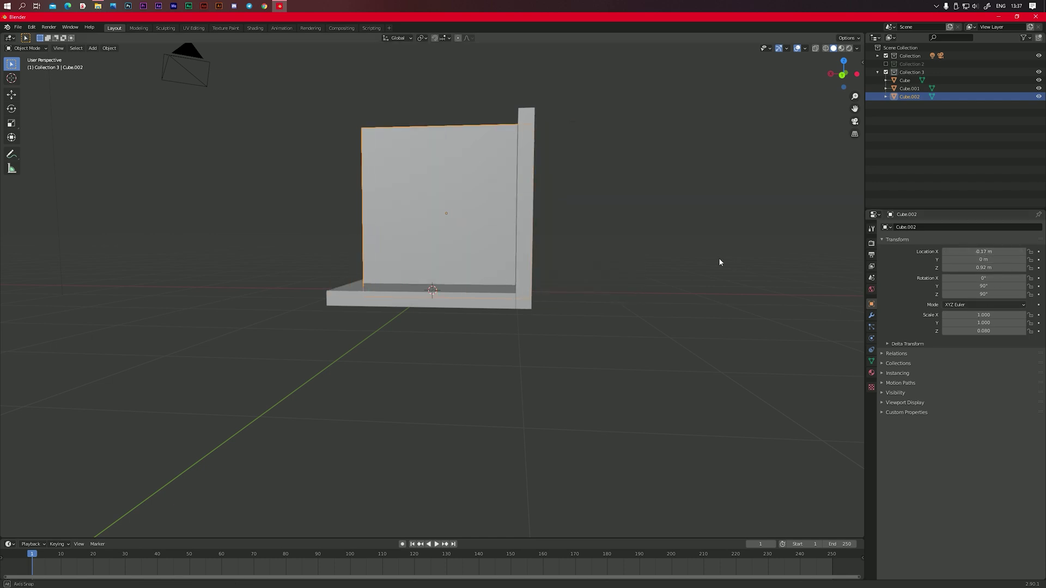
middle_drag(719, 262, 790, 258)
click(838, 75)
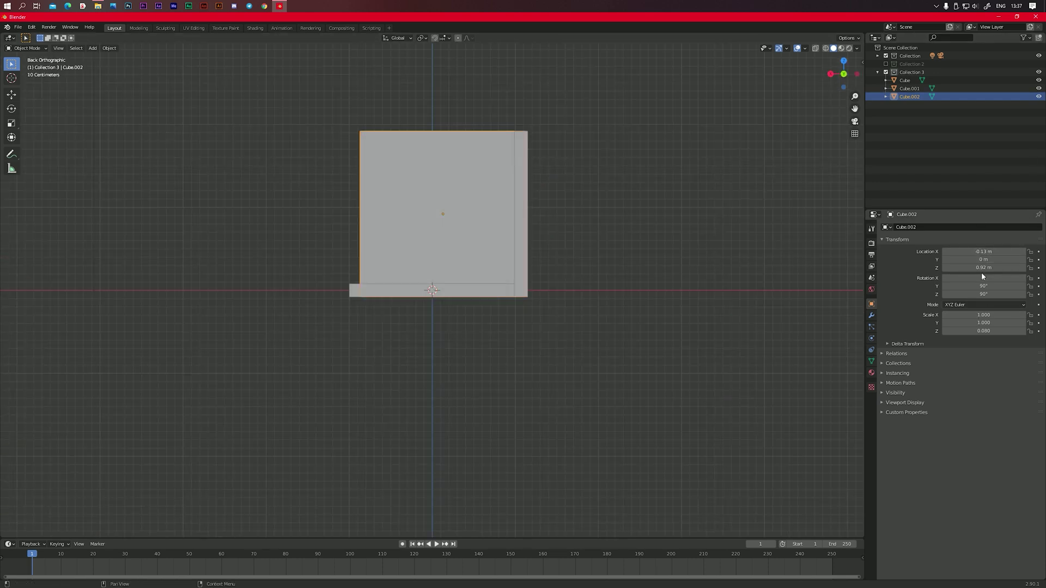
middle_drag(545, 256, 658, 253)
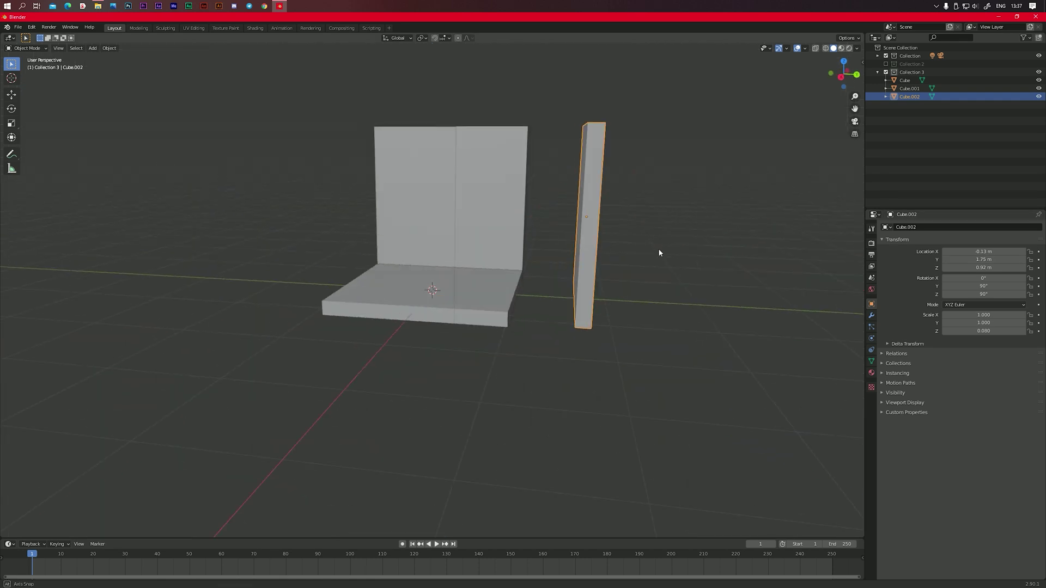
middle_drag(728, 257, 26, 259)
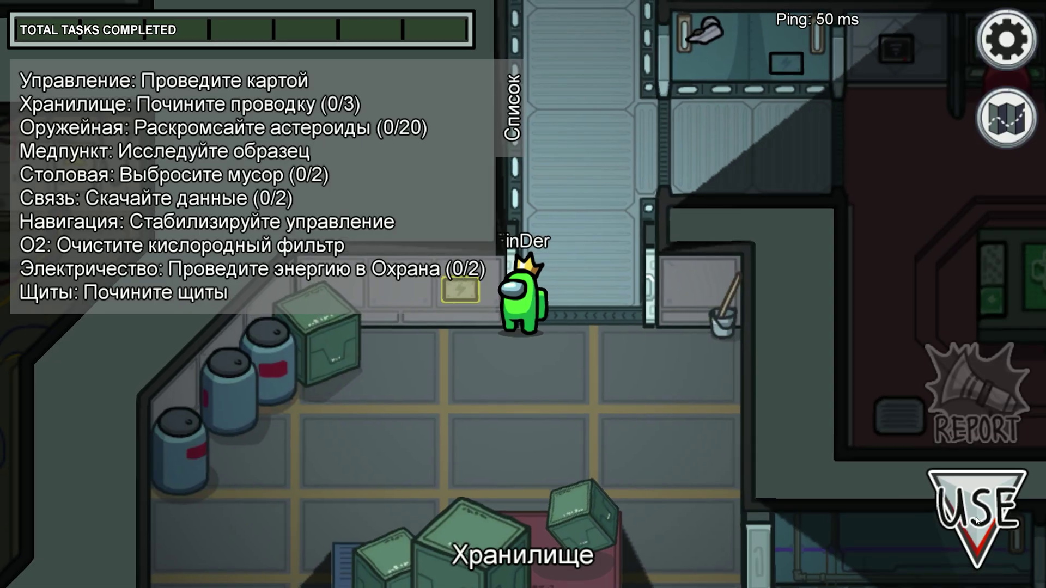
- Complete the wiring task by connecting the red, pink, yellow and blue wires
click(977, 520)
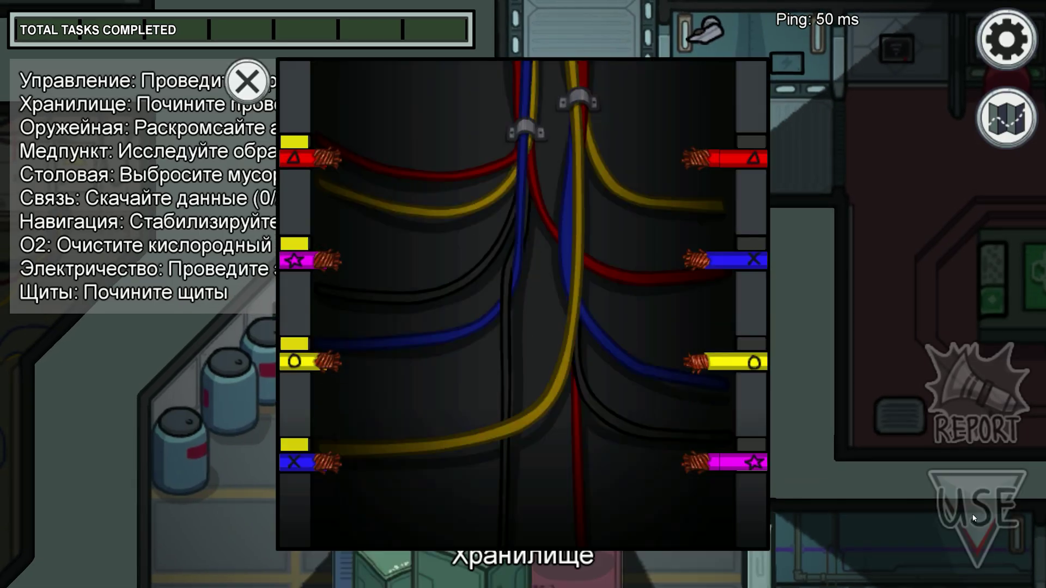
drag(297, 148, 736, 146)
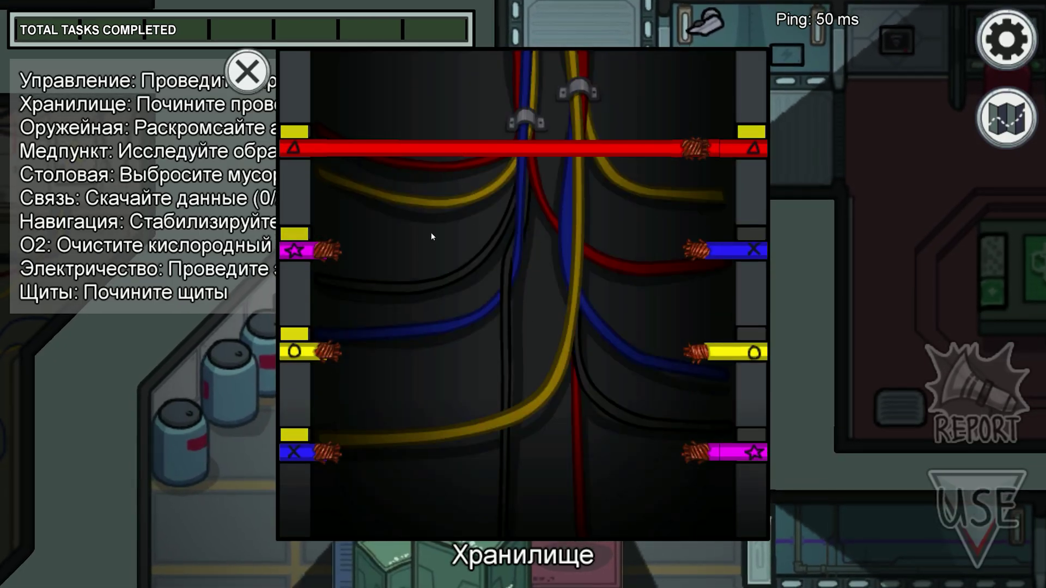
drag(315, 252, 694, 430)
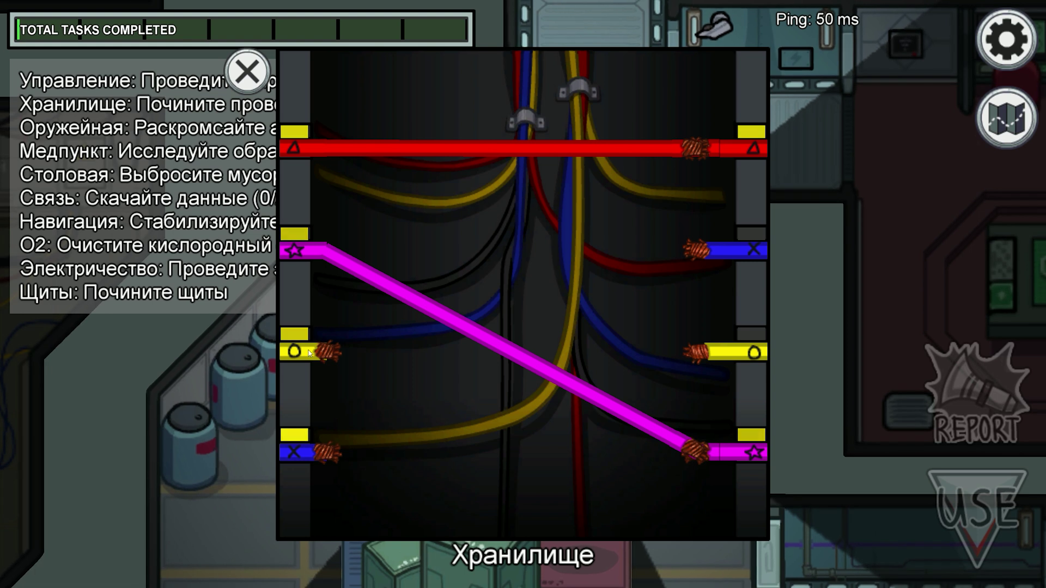
drag(297, 351, 746, 352)
drag(296, 453, 754, 253)
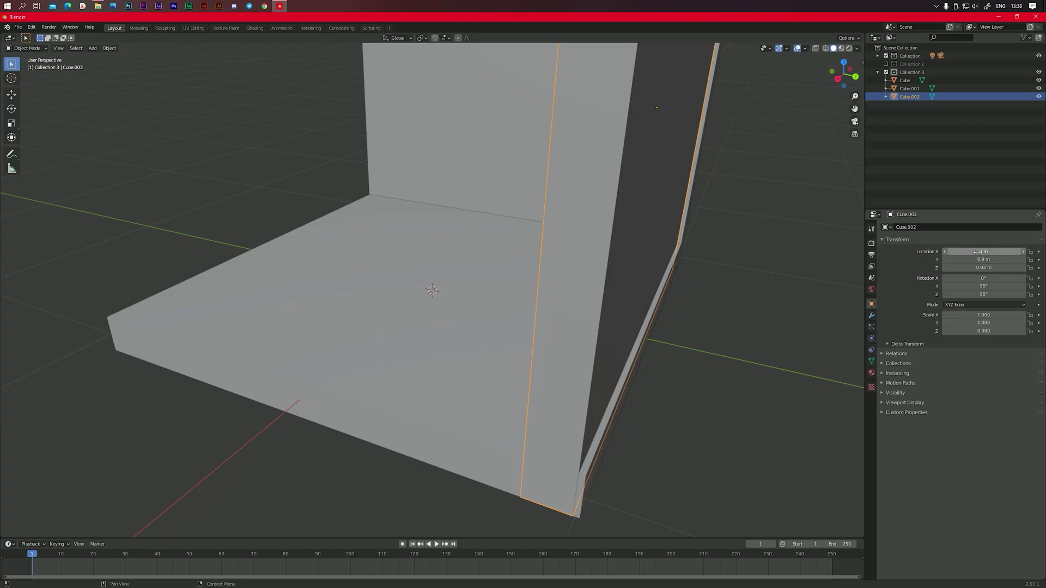
- Move Cube.002 to Location X 0, Y 1.07 m so the walls meet, checking in solid shading
mouse_move(687, 379)
middle_down()
mouse_move(432, 170)
mouse_move(390, 163)
middle_up()
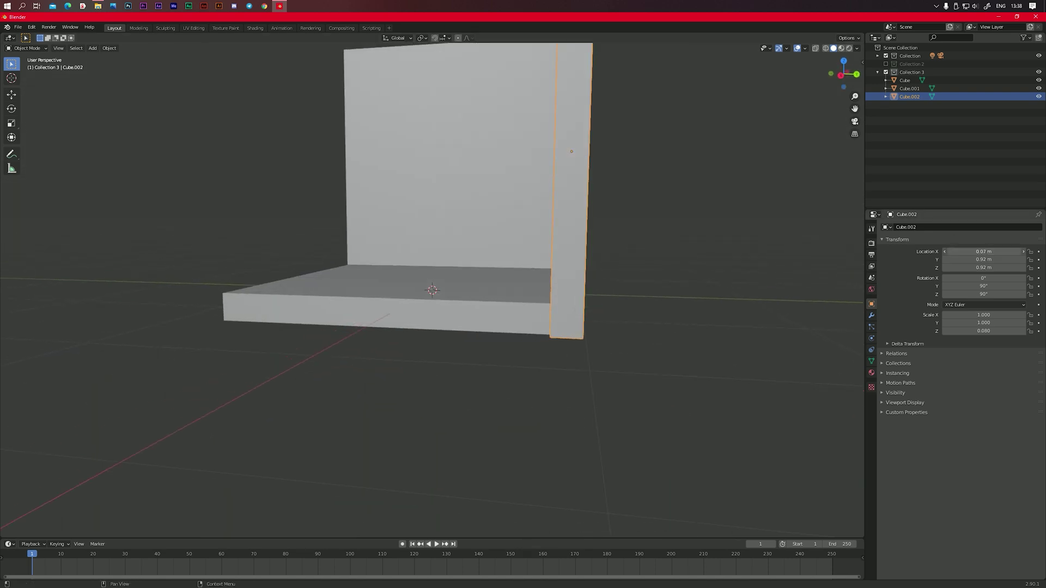
drag(972, 262, 981, 262)
middle_drag(670, 280, 535, 210)
scroll(576, 117, up, 5)
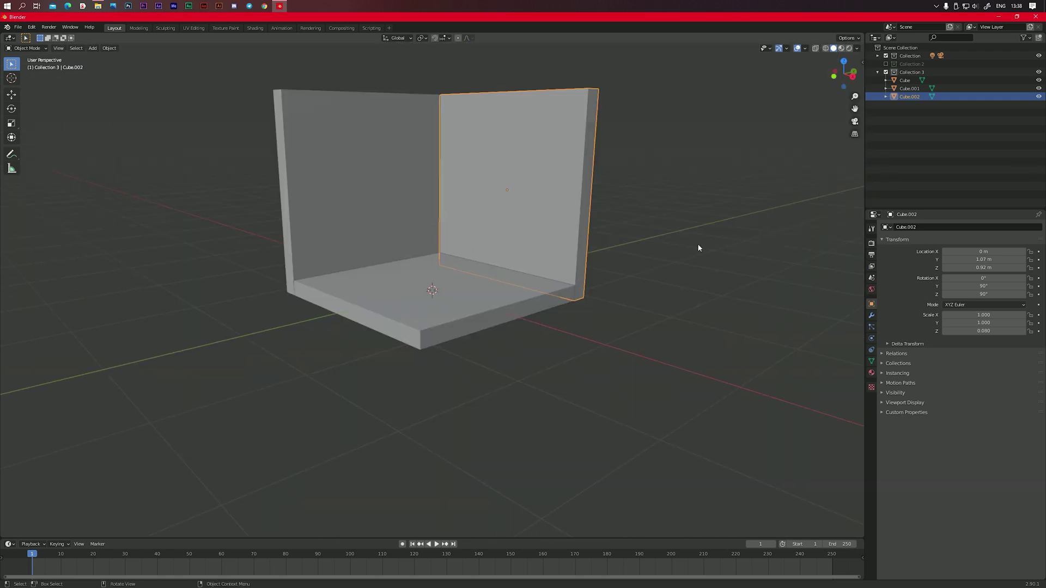
middle_drag(698, 248, 631, 222)
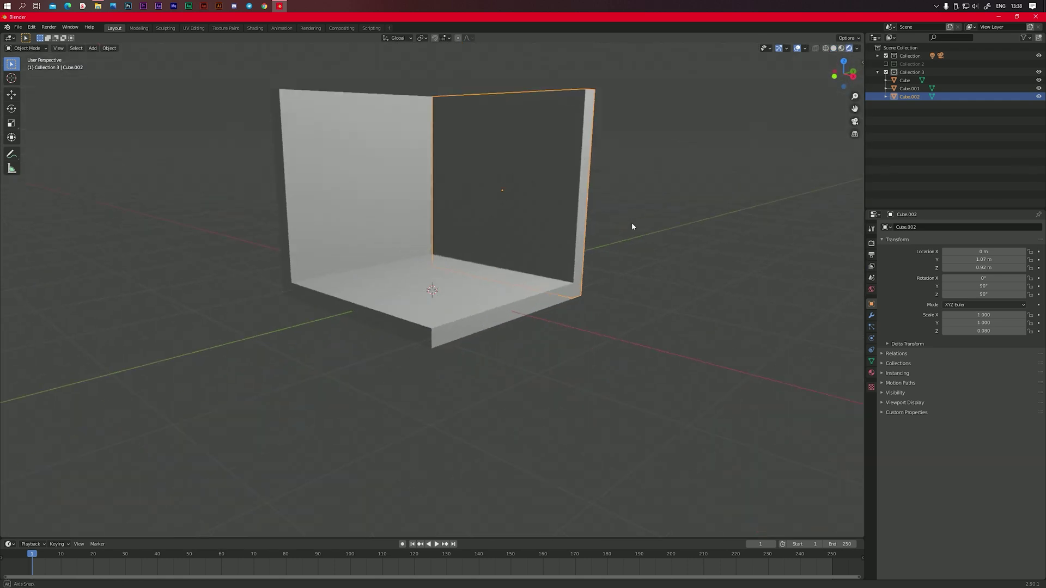
click(834, 48)
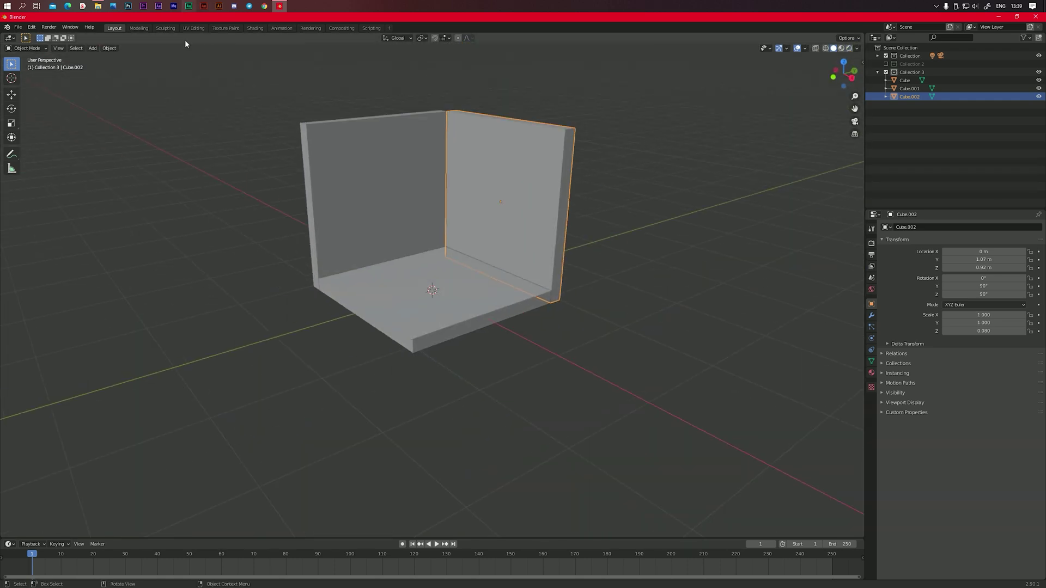
scroll(381, 90, up, 2)
middle_drag(425, 106, 439, 105)
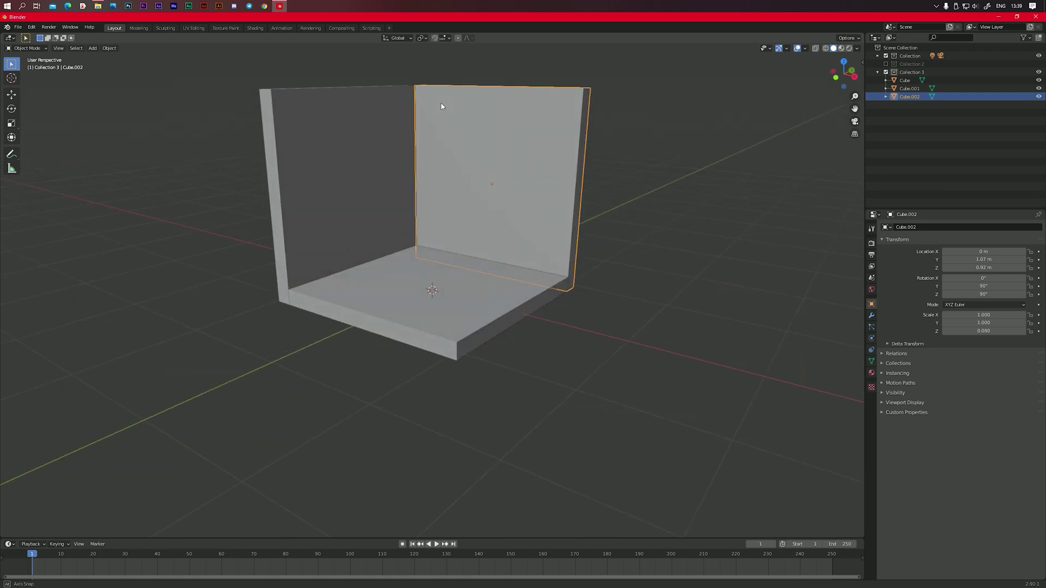
click(255, 28)
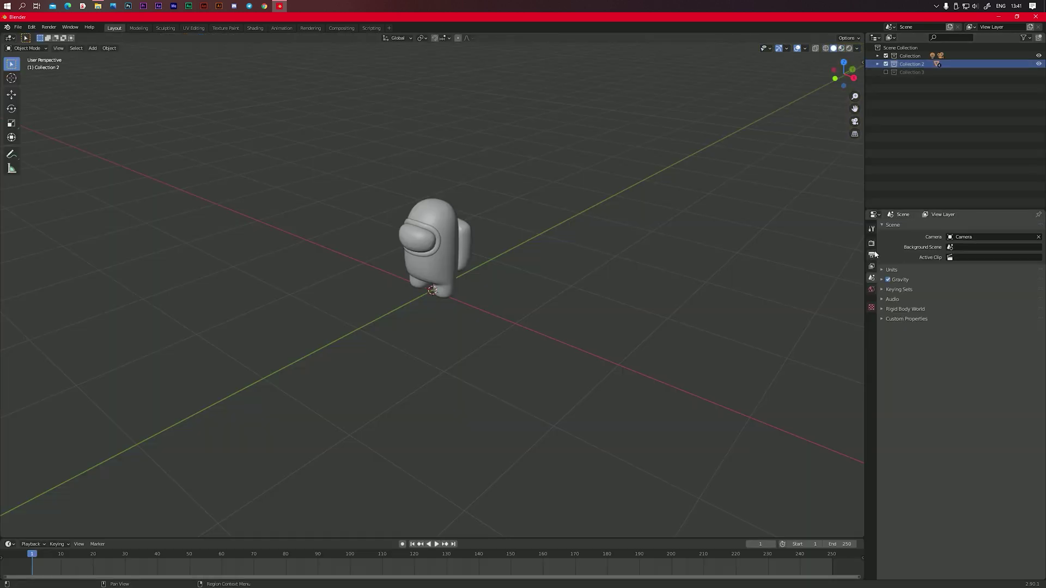
- Re-enable Collection 2 so the astronaut stands inside the walled room
click(913, 64)
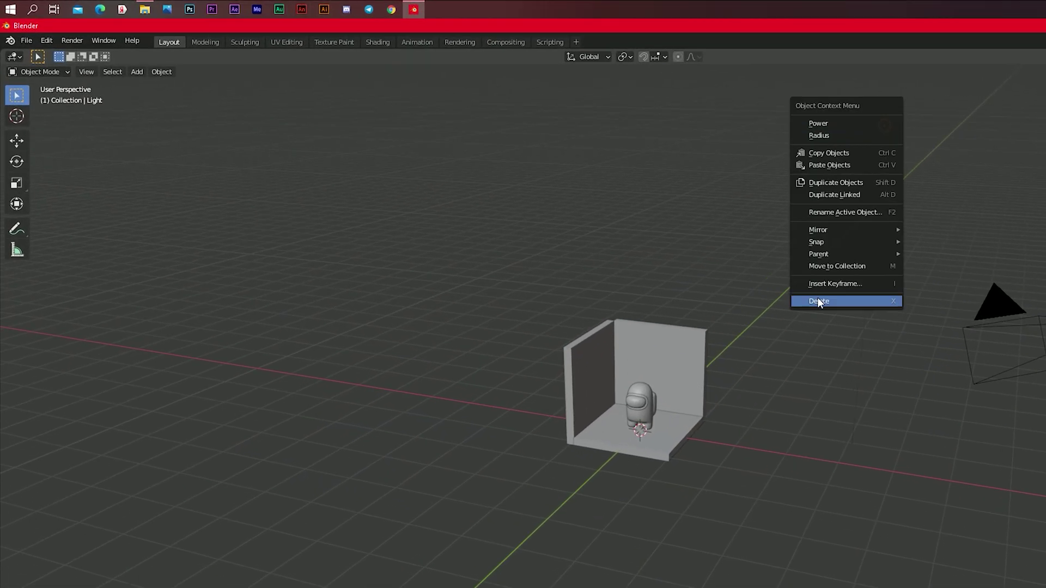
- Replace the default light with an area light moved above the room and aimed at the astronaut
click(819, 301)
click(174, 91)
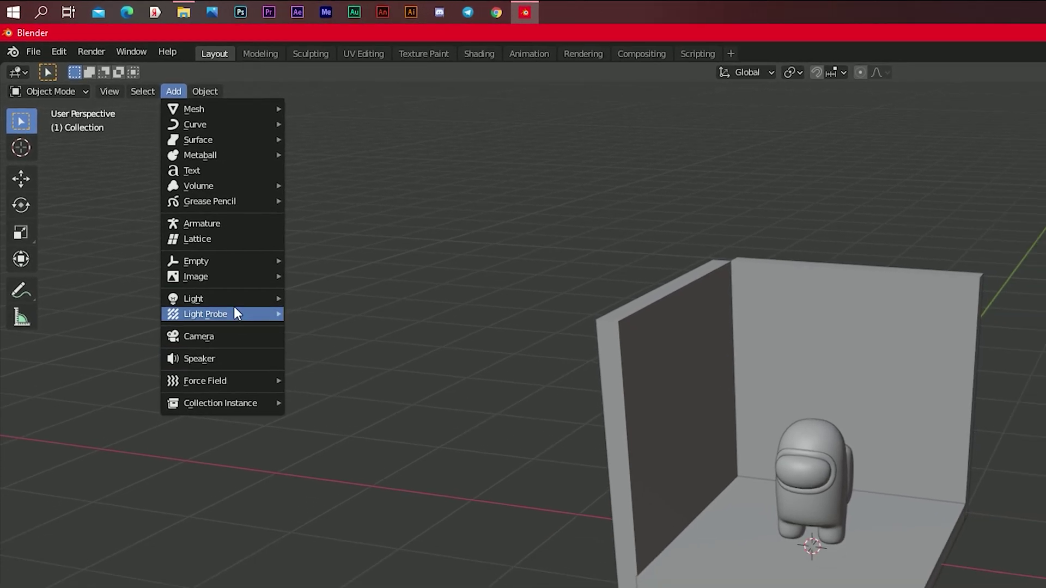
mouse_move(194, 299)
click(248, 257)
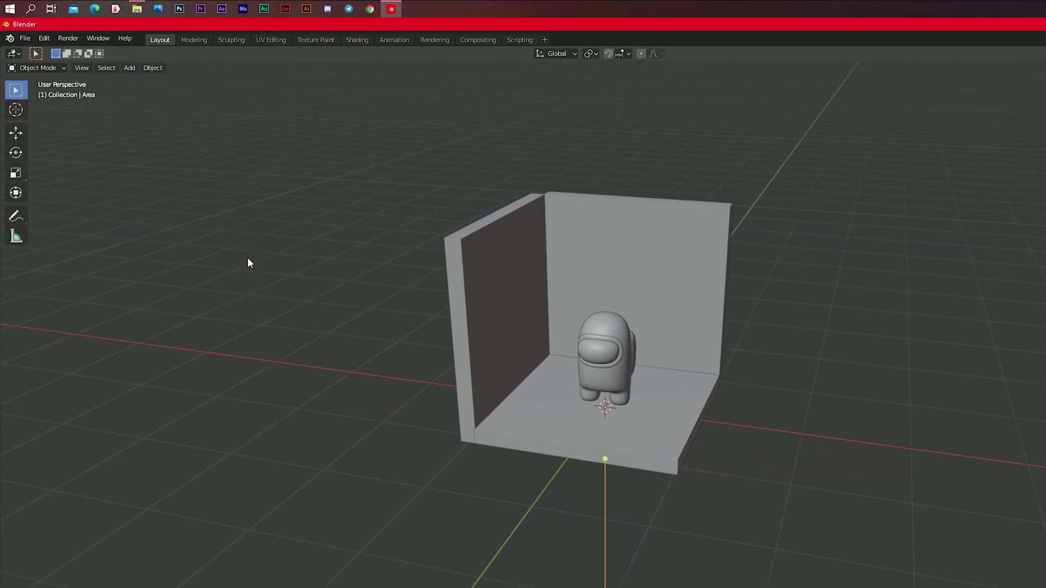
key(g)
drag(490, 218, 437, 267)
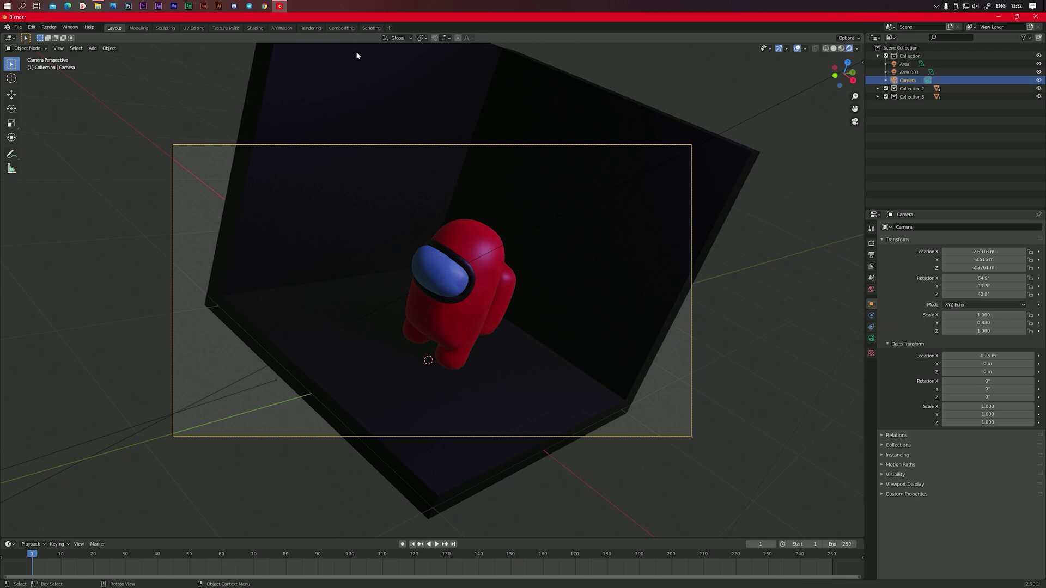
- In the Shading workspace, edit the World nodes for a black background and preview in rendered shading
click(255, 28)
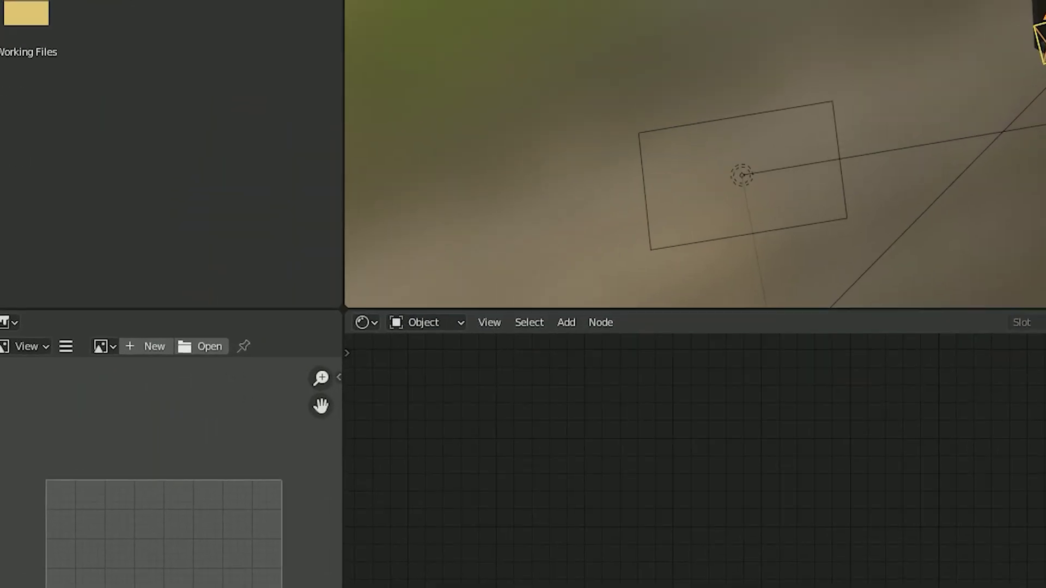
click(214, 354)
click(471, 362)
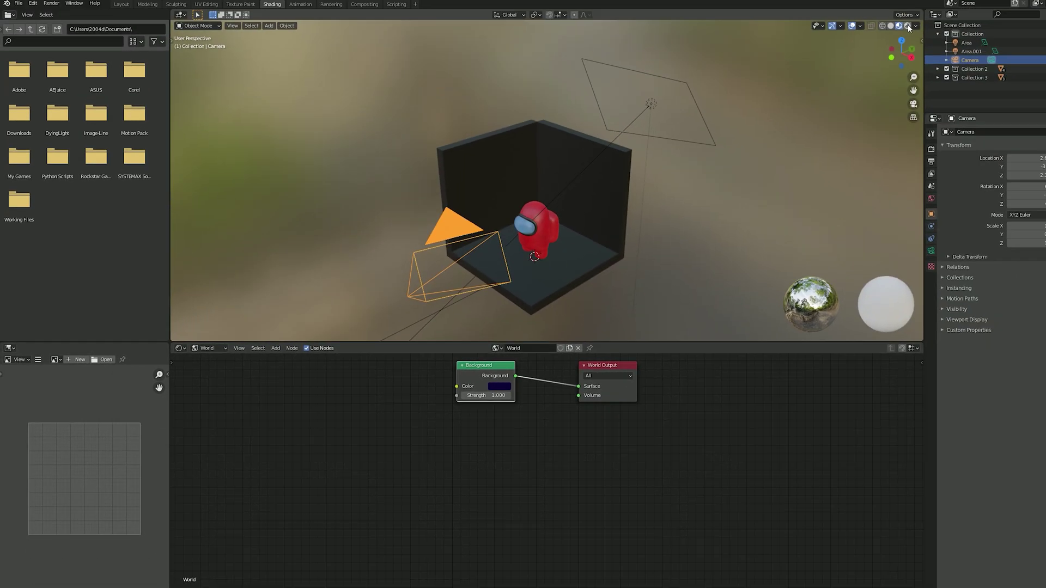
click(848, 49)
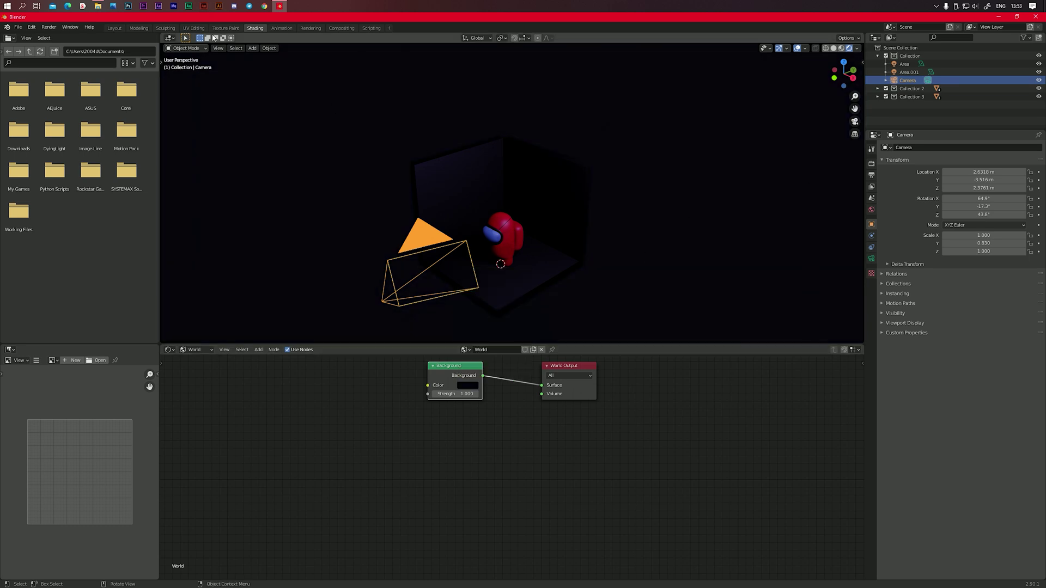
- Back in Layout, select the Area light and show its light properties
click(114, 28)
click(905, 64)
click(872, 338)
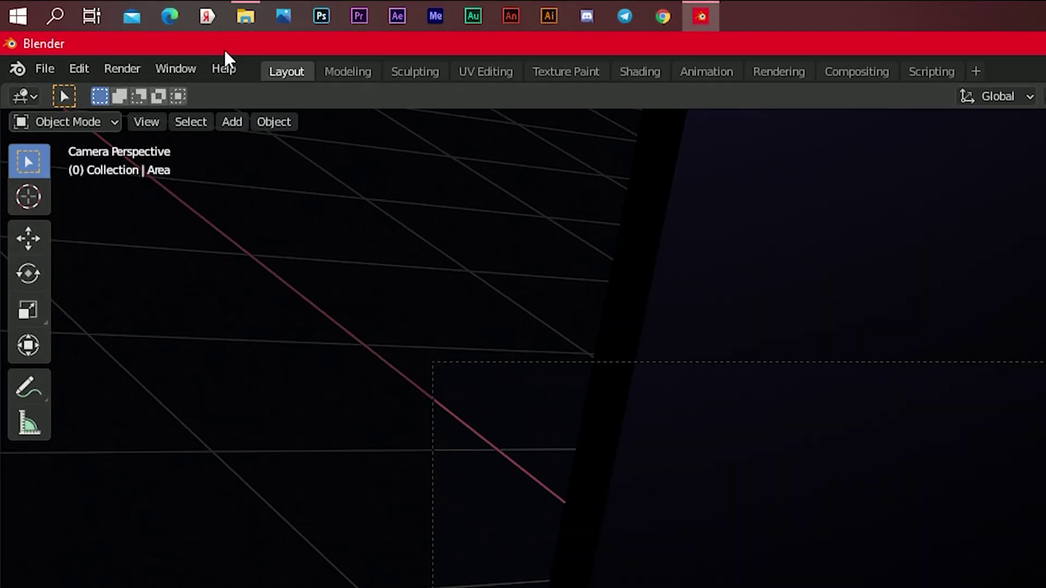
- Render the camera view of the astronaut and save the result as a PNG image
click(49, 27)
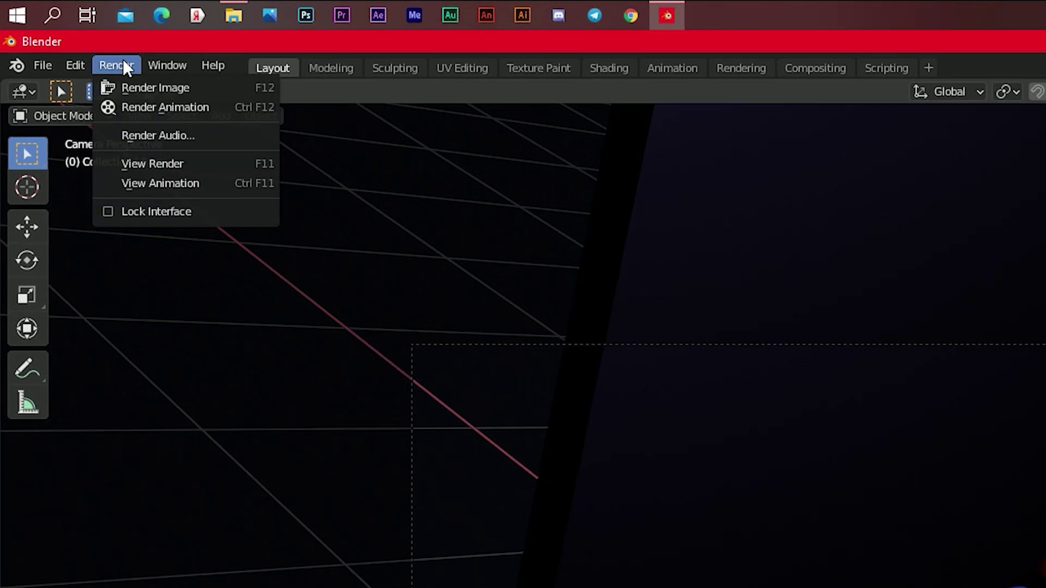
click(67, 36)
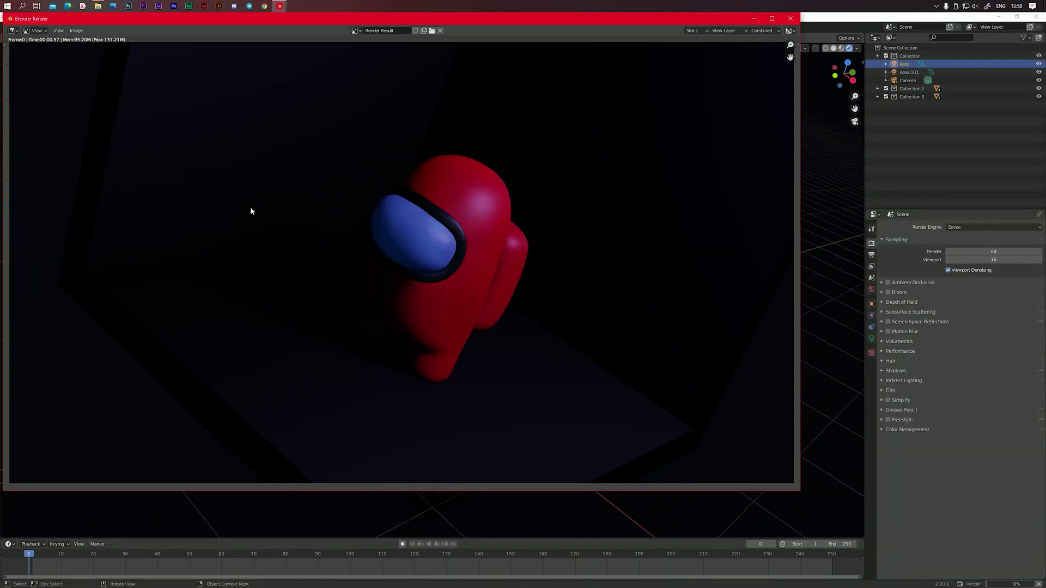
click(101, 85)
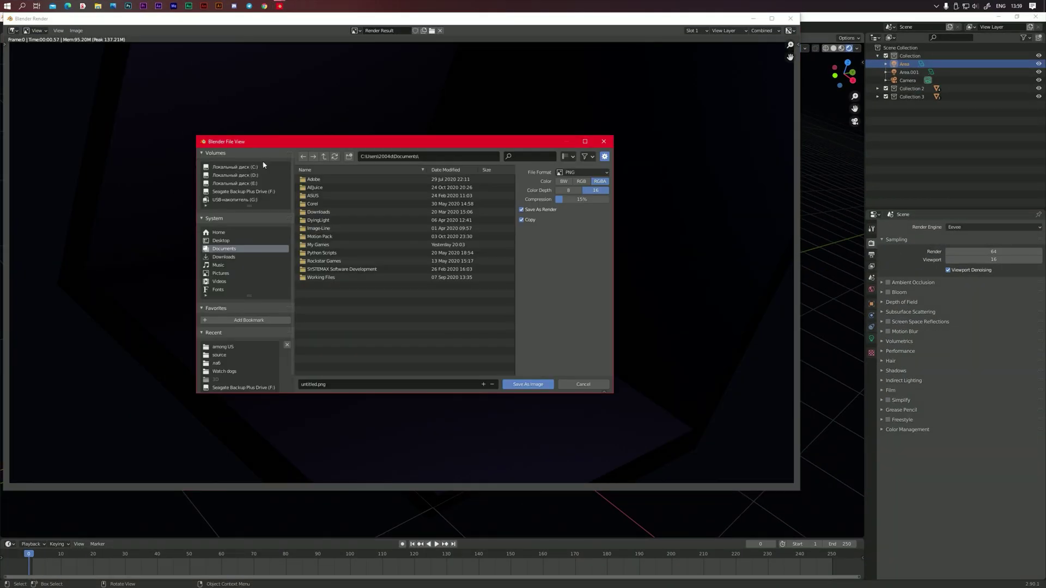